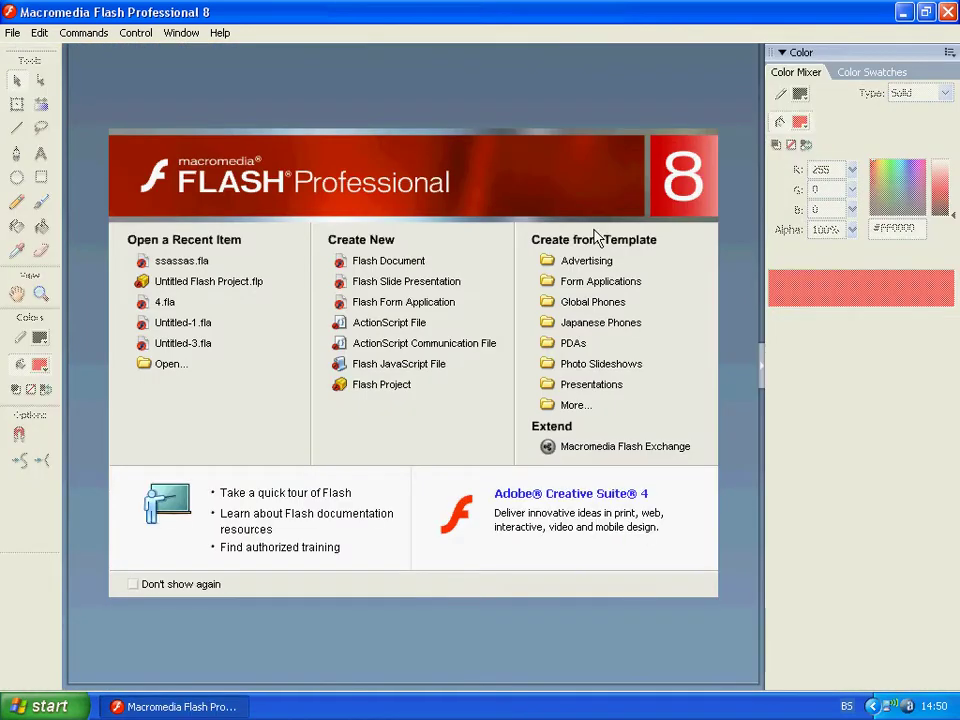
- Create a new Flash document and rename its first layer background
left_click(396, 262)
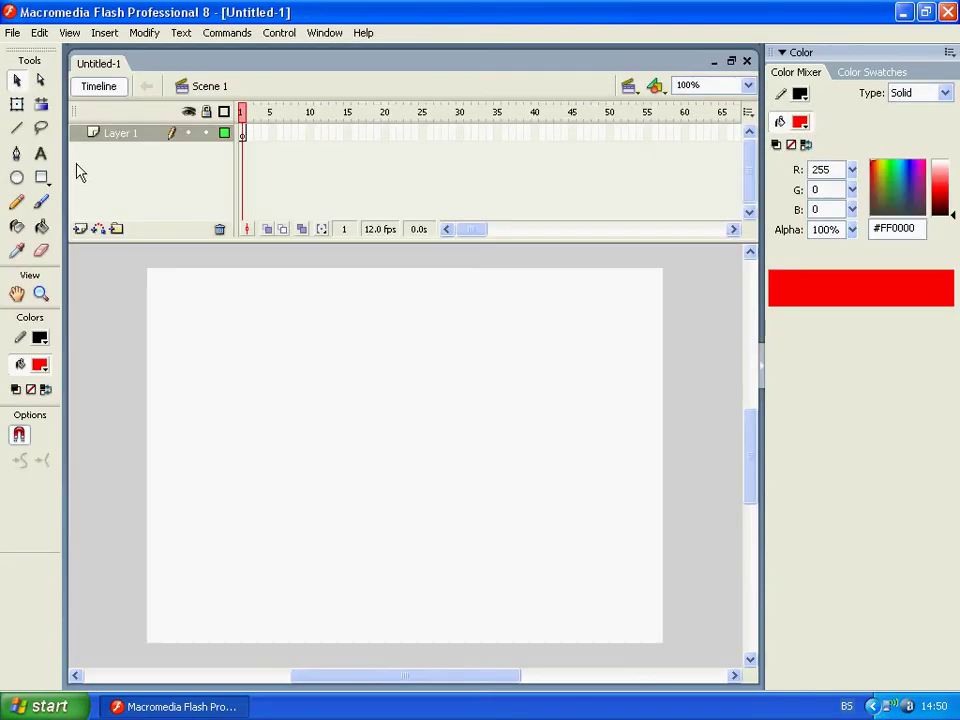
double_click(120, 133)
type("ba")
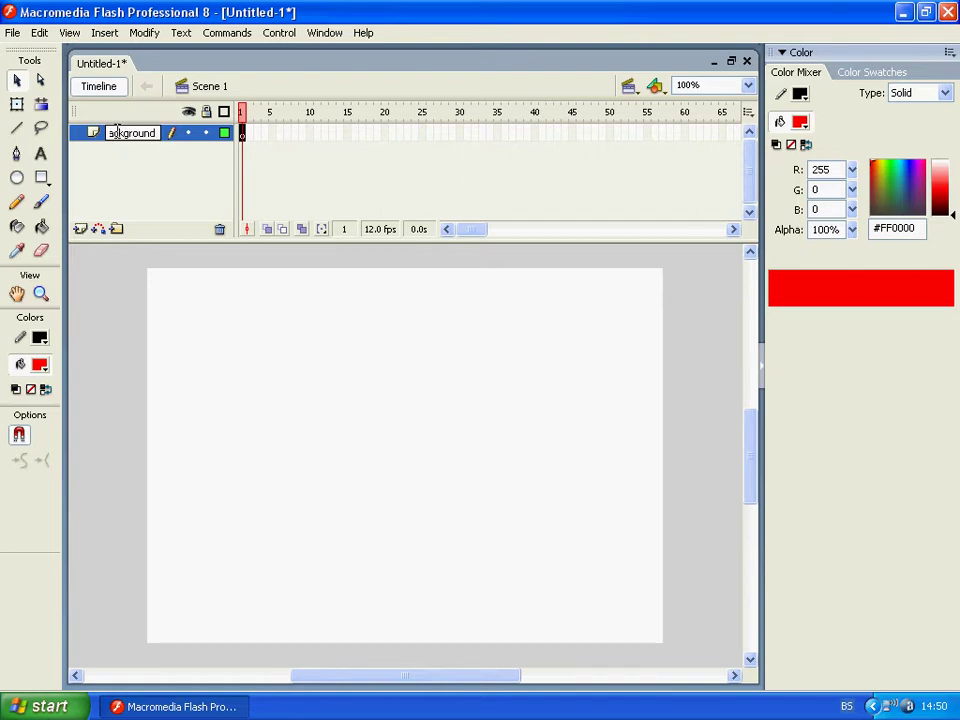
- Add a layer above the background layer and name it stick
left_click(79, 230)
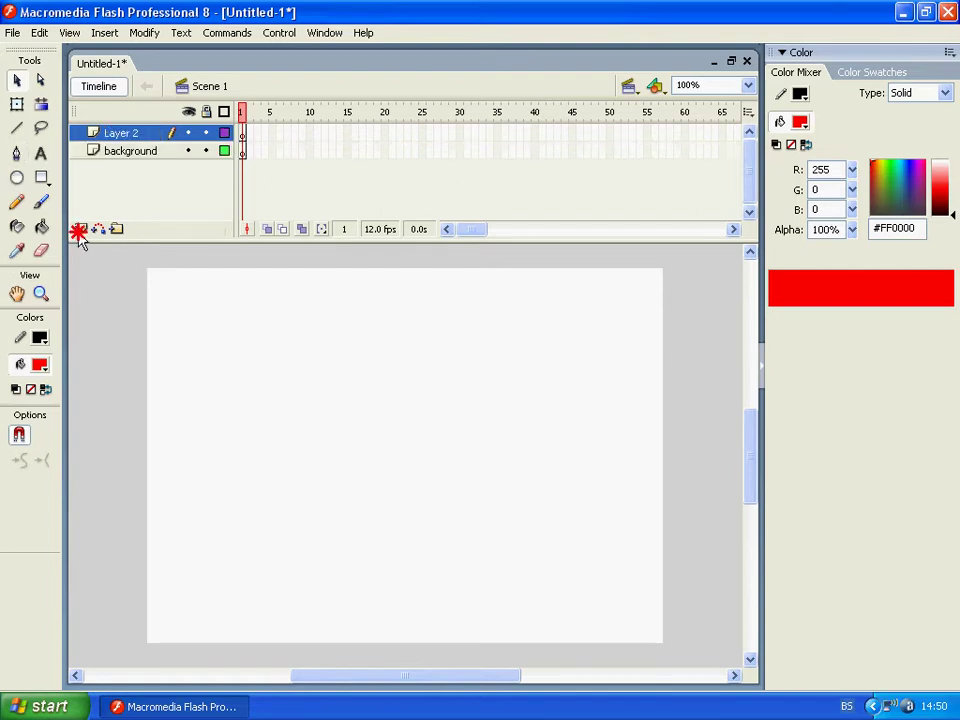
double_click(120, 133)
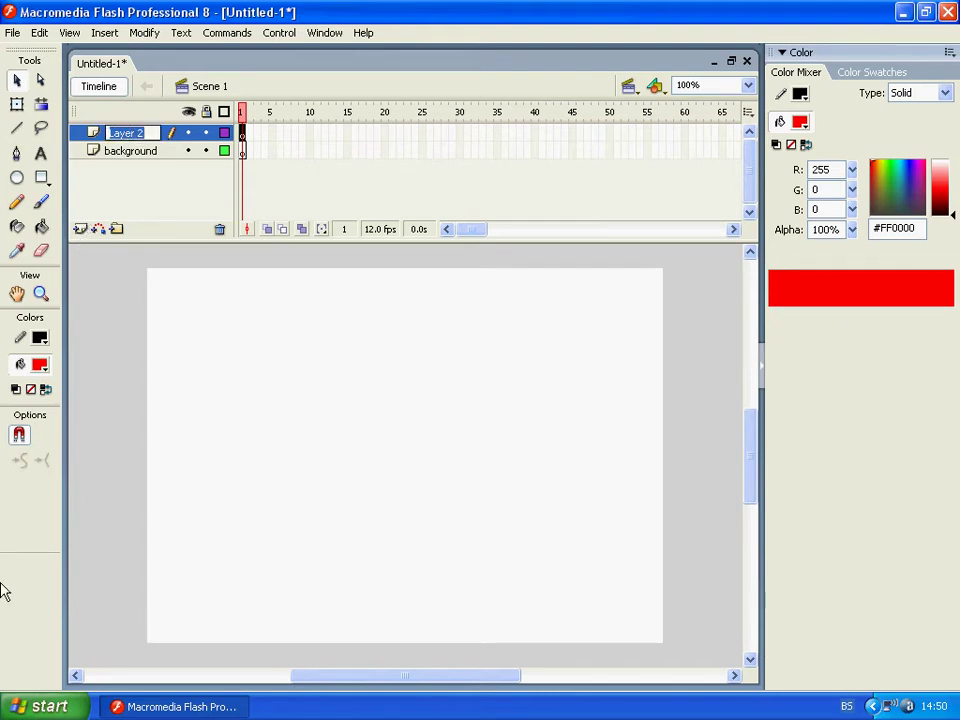
type("stick")
key("Return")
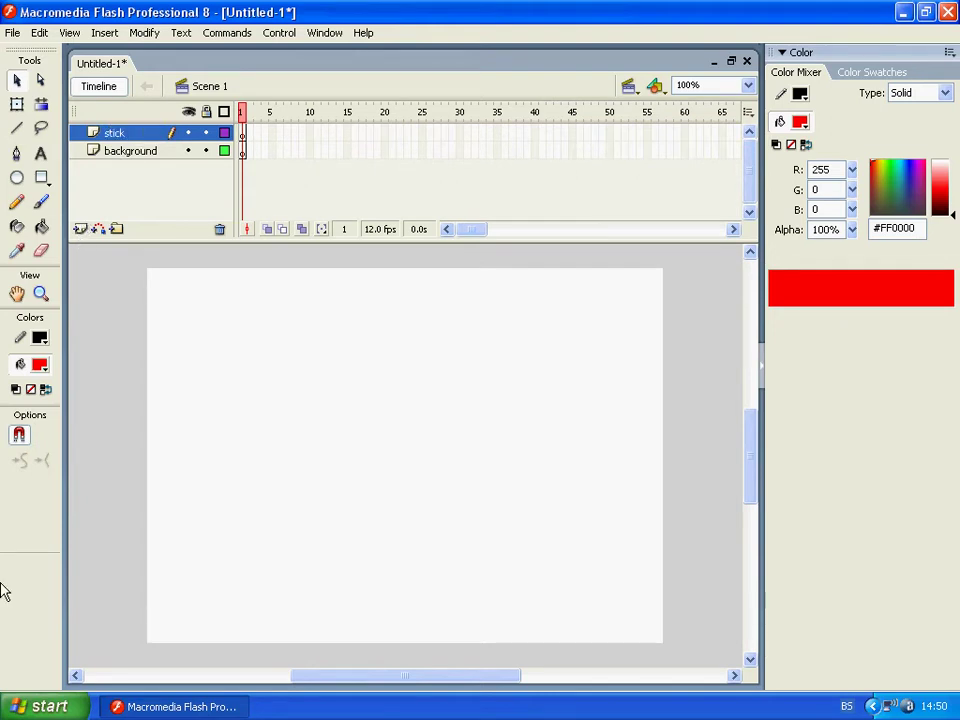
- On the background layer, draw a black rectangle with a #FFCC00 outline across the bottom of the stage, extending past both sides
left_click(95, 150)
left_click(42, 177)
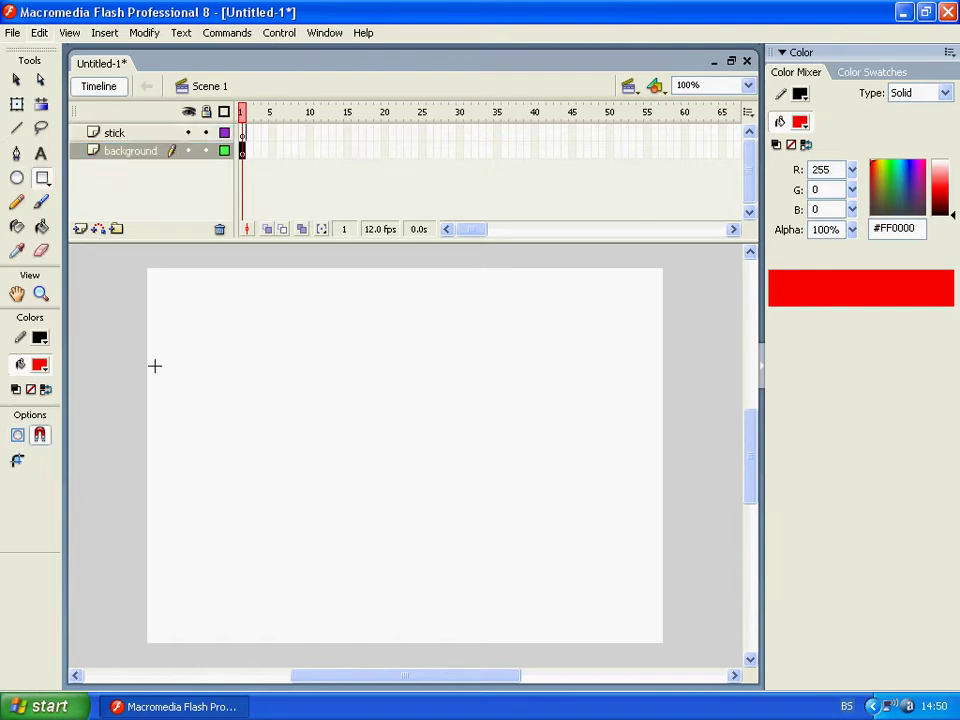
left_click(39, 366)
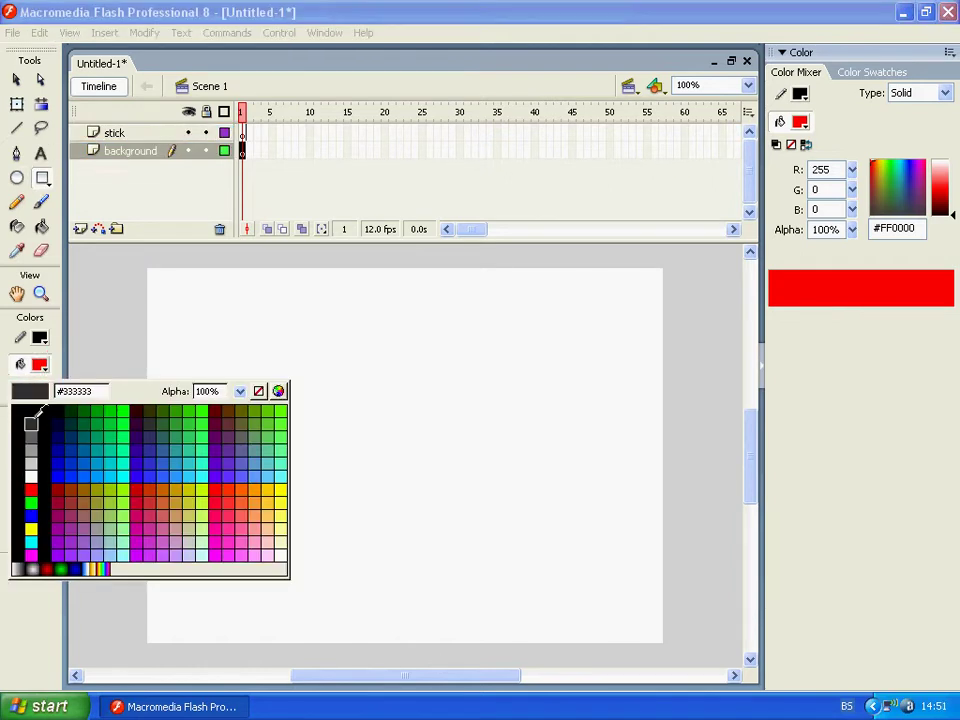
left_click(28, 412)
left_click(42, 337)
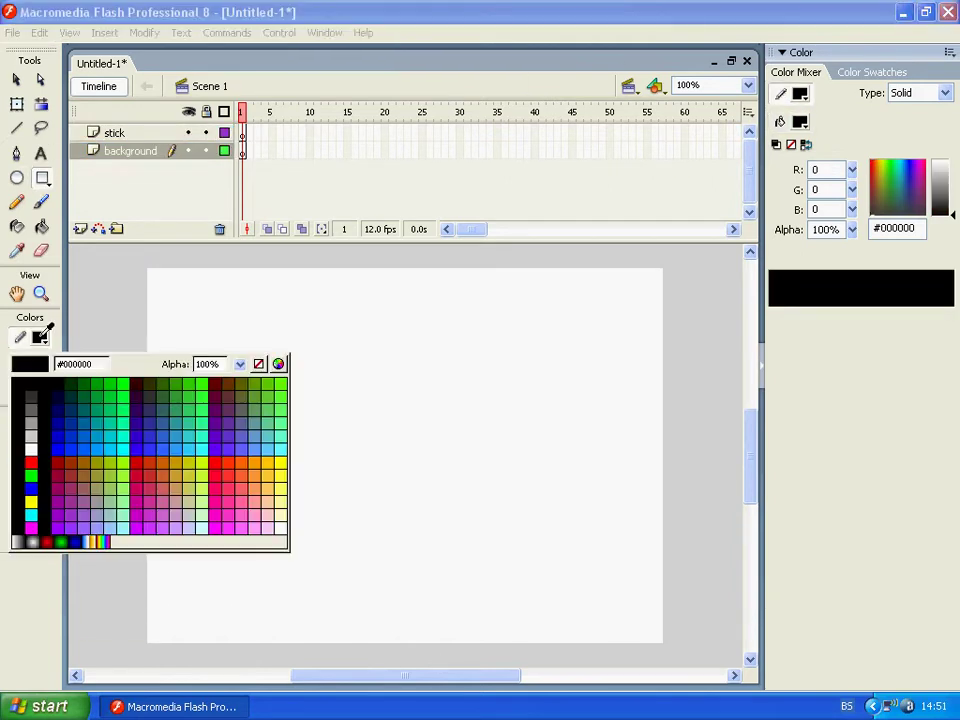
left_click(266, 462)
mouse_move(127, 568)
left_mouse_down()
mouse_move(409, 707)
mouse_move(630, 641)
mouse_move(677, 655)
left_mouse_up()
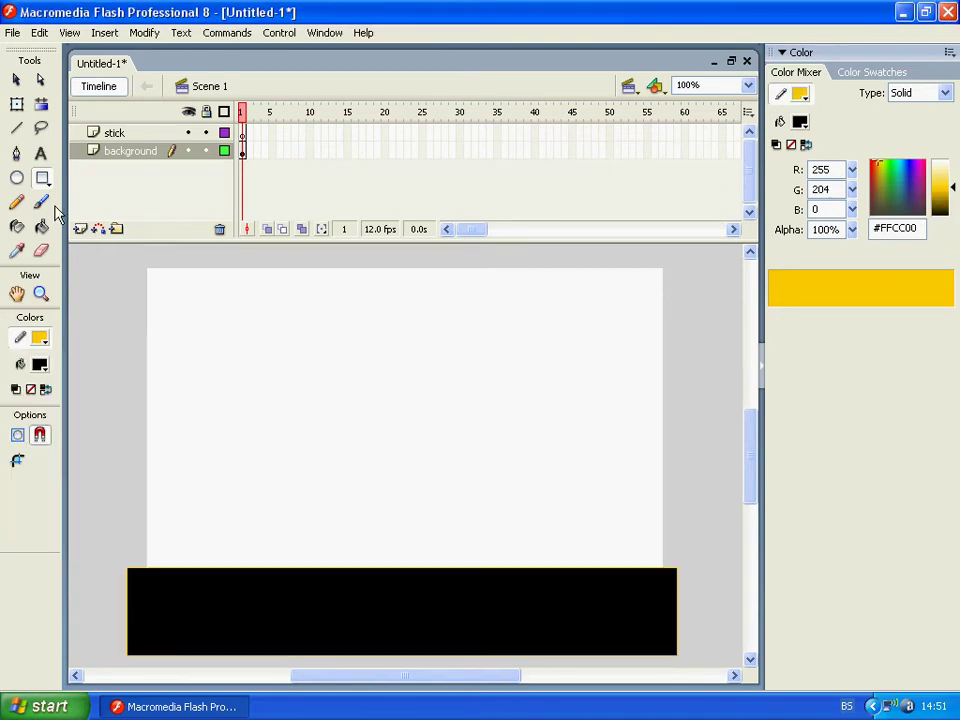
- Swap the stroke and fill colours and erase the whole black rectangle with a large square eraser
left_click(46, 390)
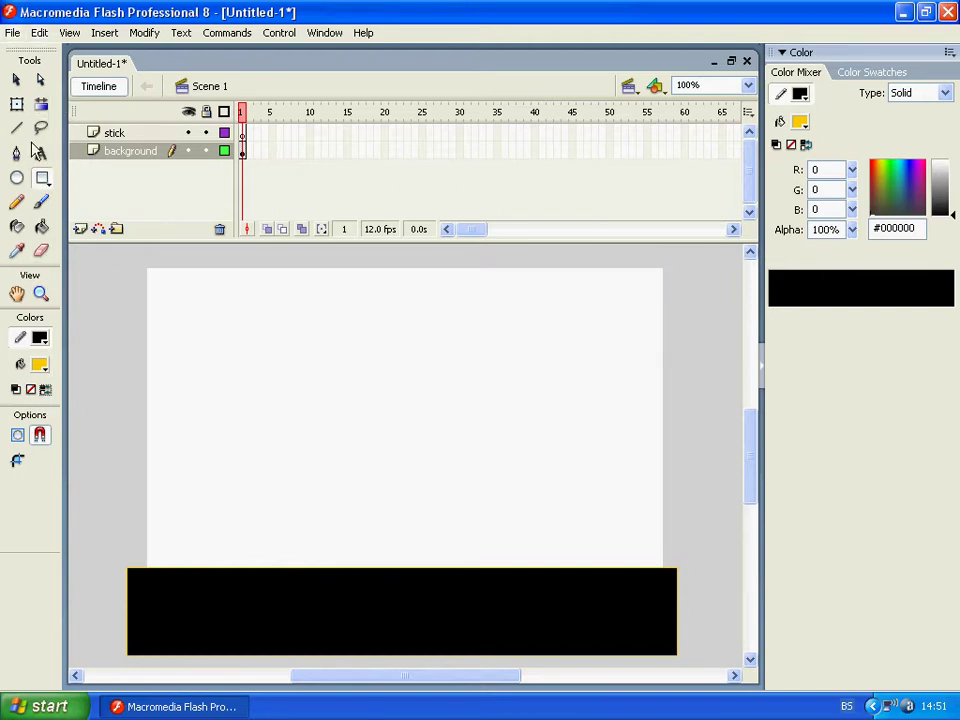
left_click(41, 250)
mouse_move(118, 500)
left_mouse_down()
mouse_move(116, 596)
mouse_move(197, 617)
left_mouse_up()
mouse_move(128, 567)
left_mouse_down()
mouse_move(208, 581)
mouse_move(242, 613)
mouse_move(302, 579)
mouse_move(530, 600)
left_mouse_up()
left_click(22, 463)
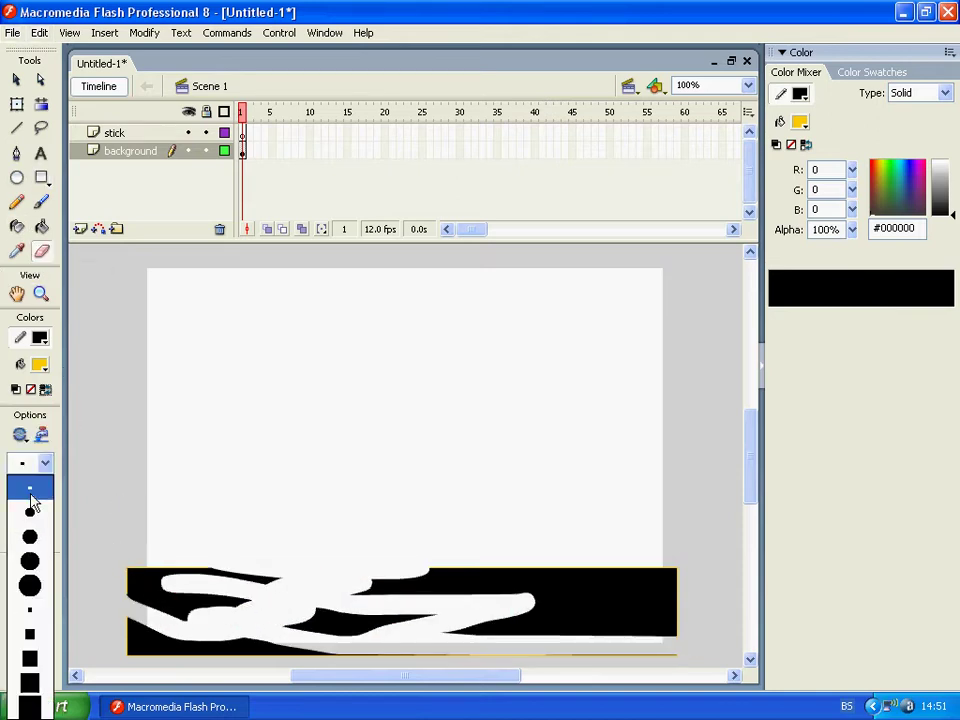
left_click(24, 680)
mouse_move(132, 571)
left_mouse_down()
mouse_move(216, 559)
mouse_move(150, 613)
mouse_move(238, 576)
mouse_move(851, 618)
mouse_move(739, 531)
mouse_move(360, 585)
mouse_move(166, 638)
mouse_move(313, 671)
mouse_move(216, 654)
mouse_move(422, 671)
mouse_move(720, 633)
mouse_move(650, 645)
left_mouse_up()
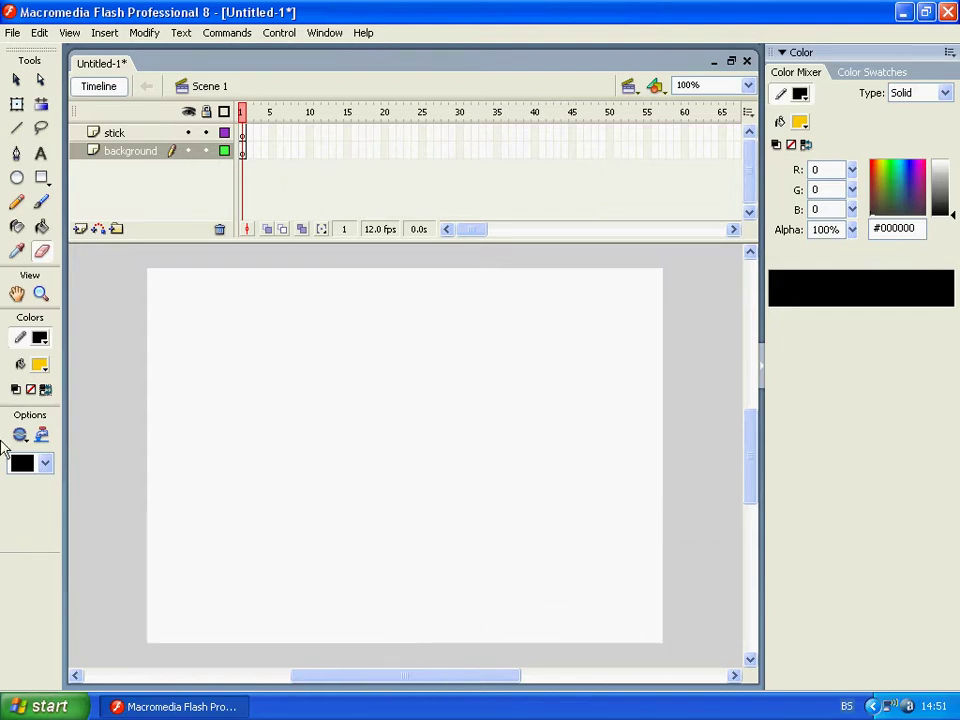
- Draw a yellow rectangle with a black outline across the bottom of the stage as the ground, overlapping both stage sides
left_click(44, 181)
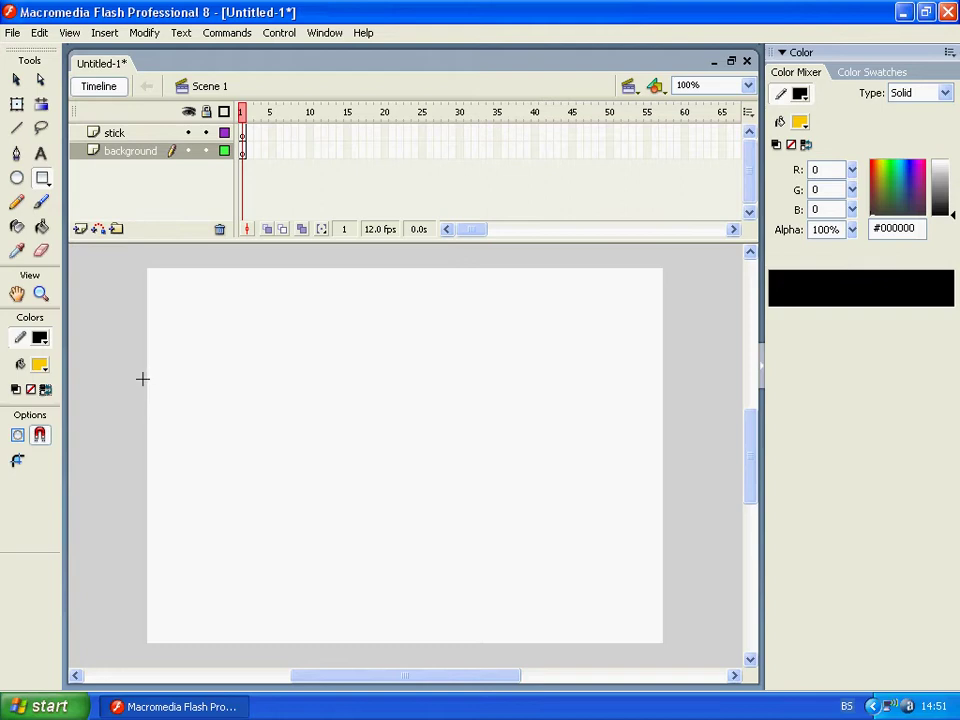
left_click_drag(116, 584, 701, 664)
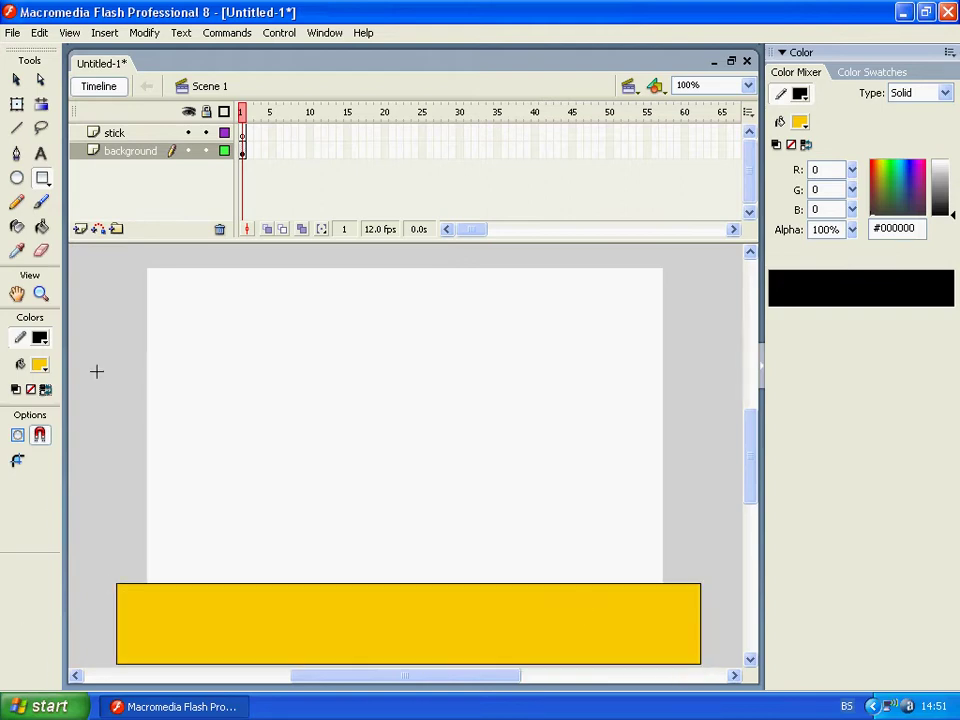
left_click(16, 228)
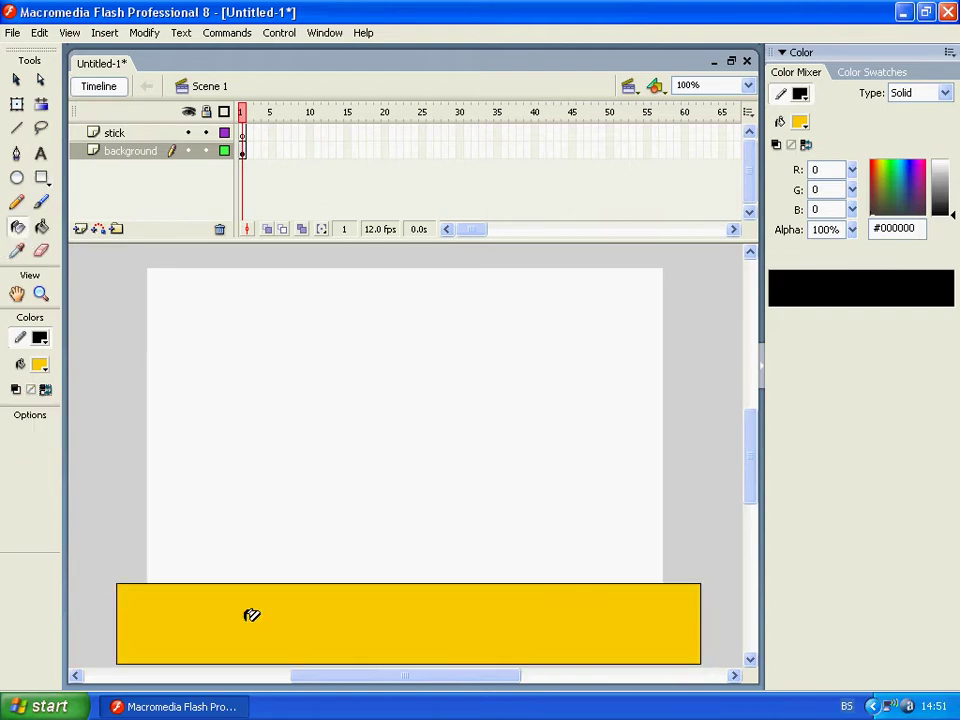
- Choose the Brush tool with a fairly large round tip and magnify the ground's upper-left corner to 400%
left_click(42, 202)
left_click(44, 484)
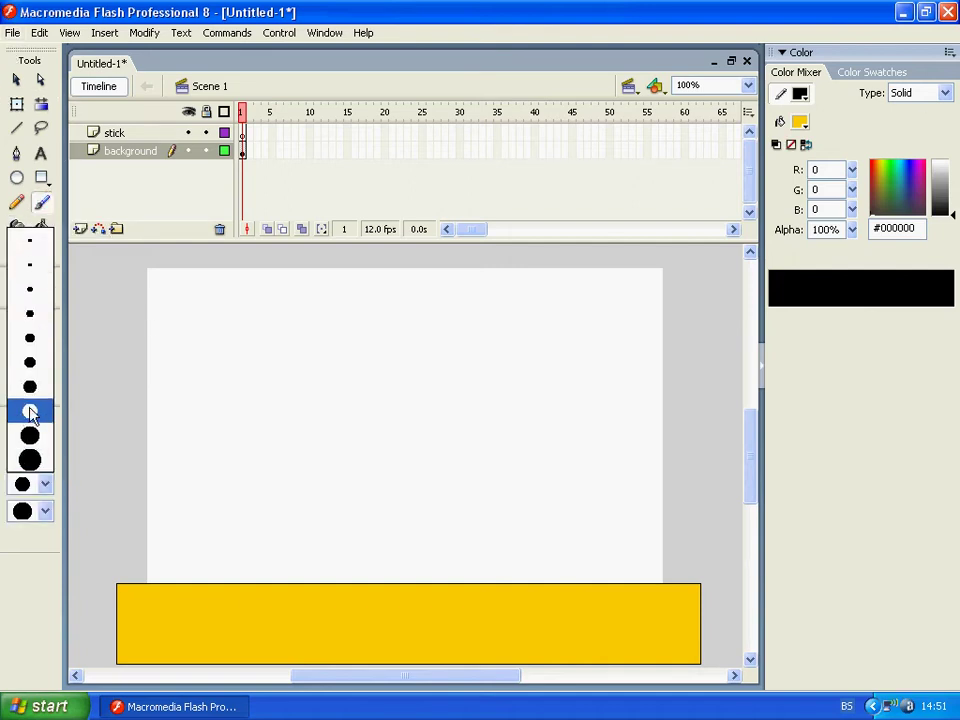
left_click(30, 411)
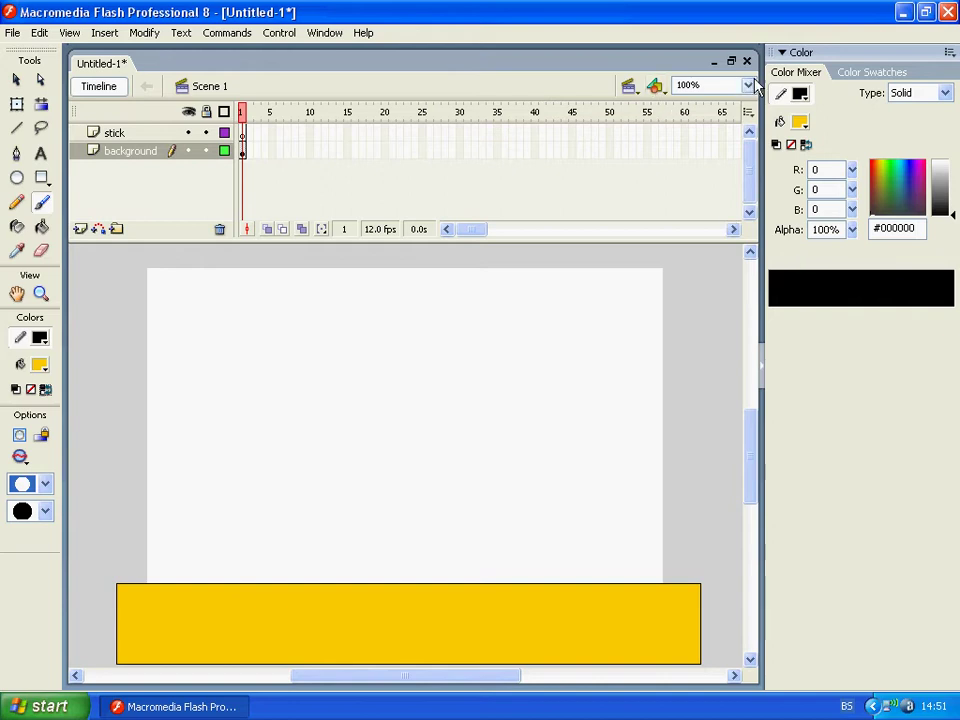
left_click(727, 87)
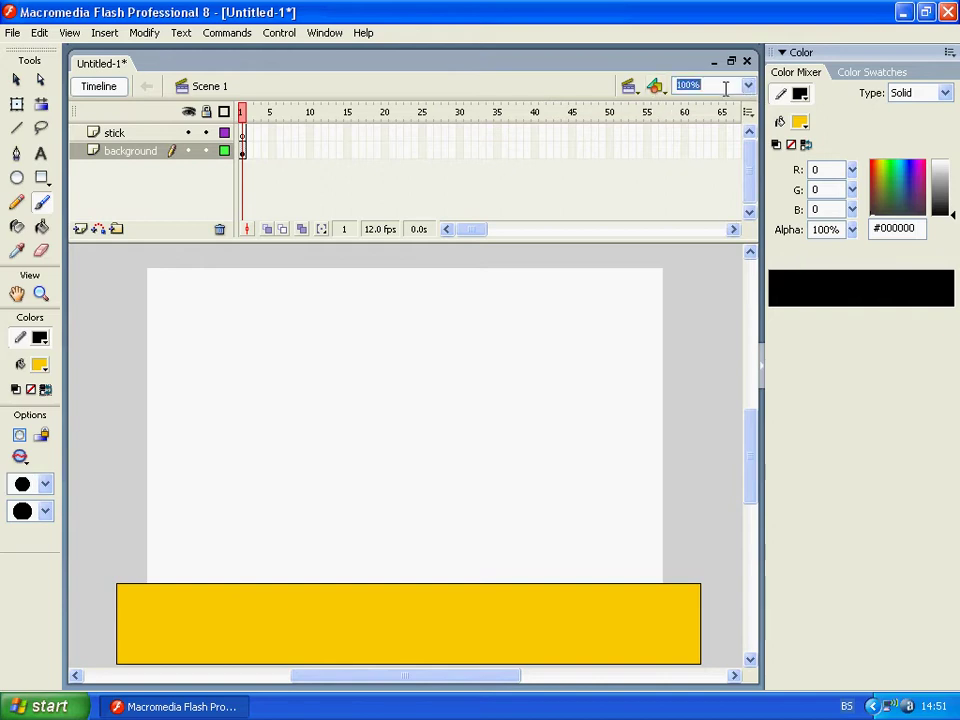
type("400")
key("Return")
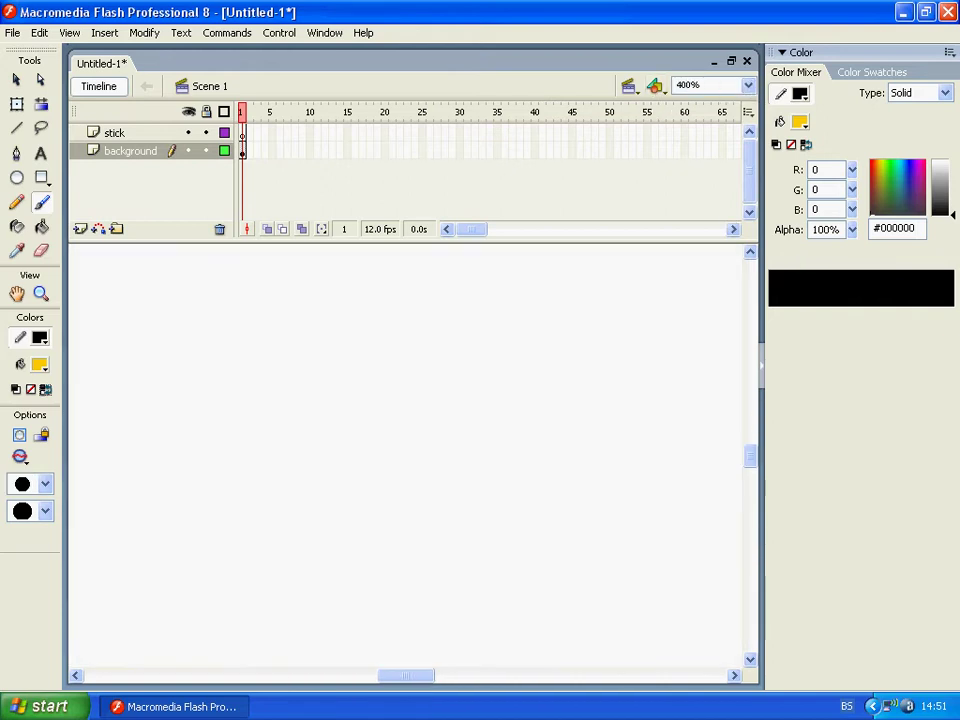
scroll(549, 422, "down", 3)
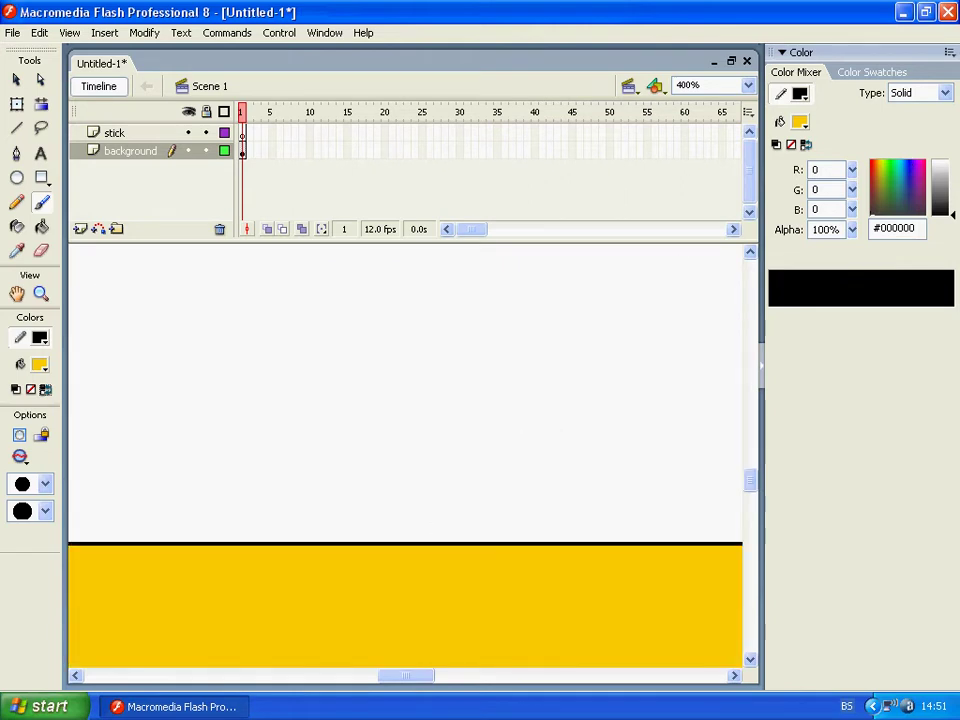
left_click_drag(416, 676, 328, 670)
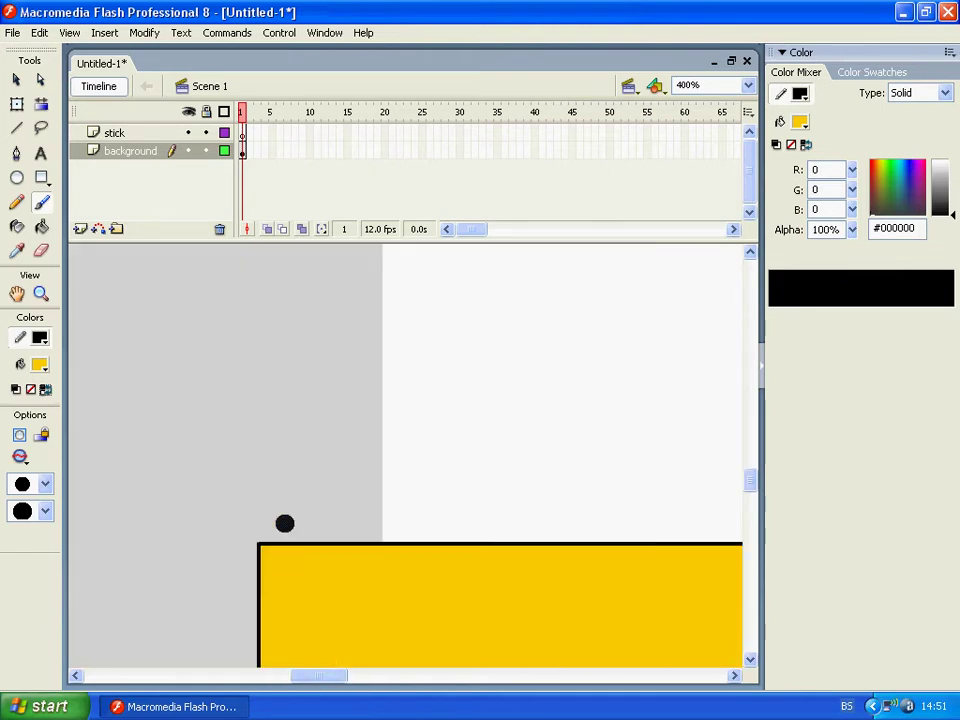
- Undo the test brush strokes made on the background layer and set both the stroke and fill colours to black
left_click_drag(272, 529, 289, 489)
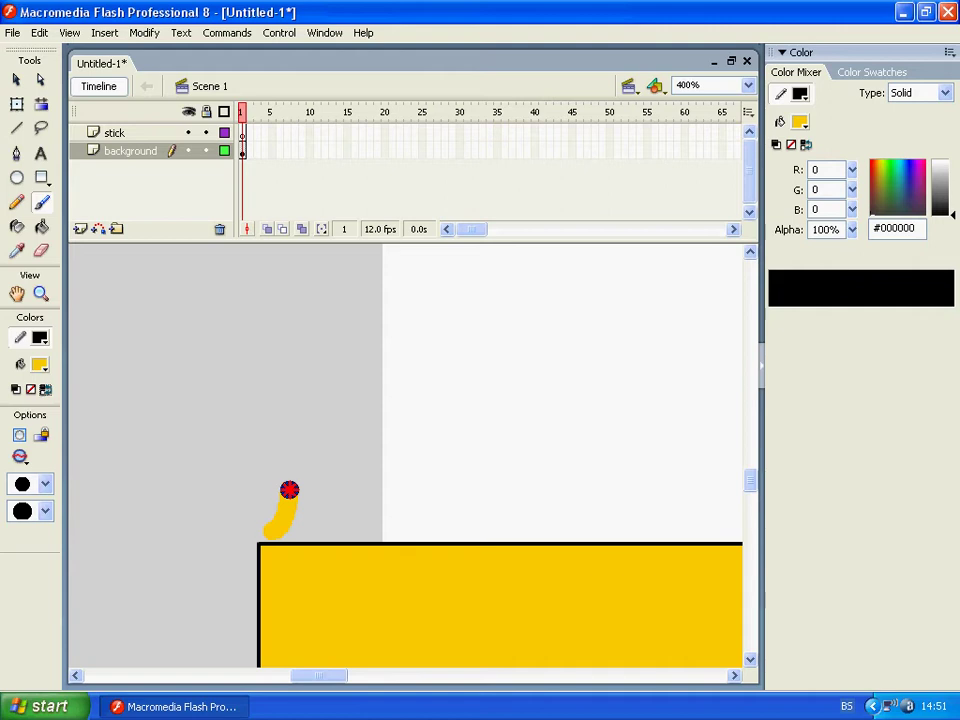
key("ctrl+z")
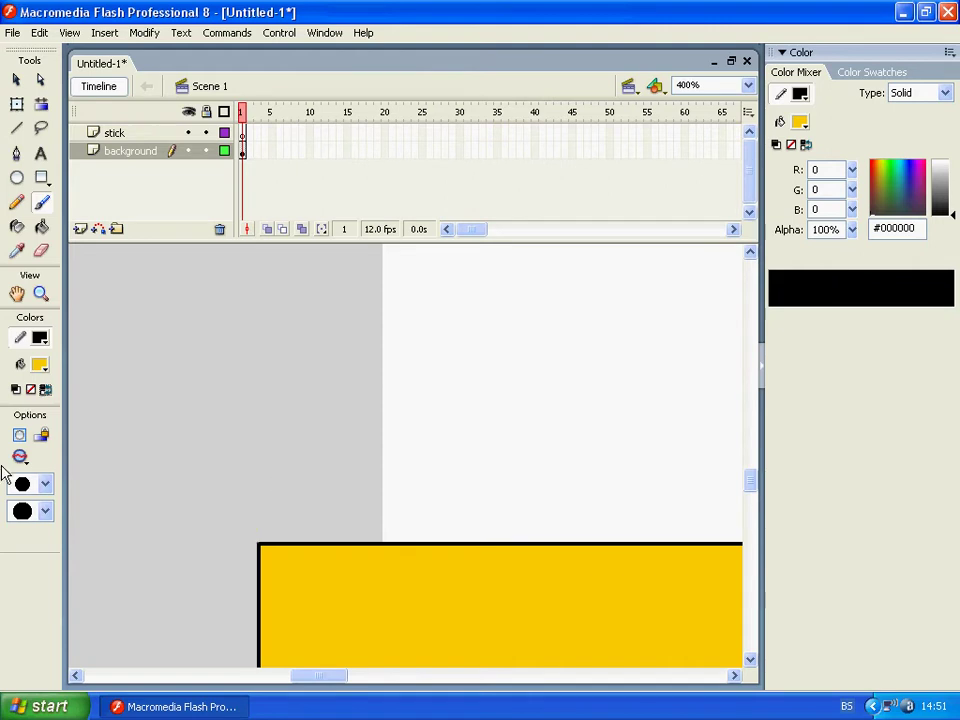
left_click(46, 389)
left_click(40, 338)
left_click(28, 381)
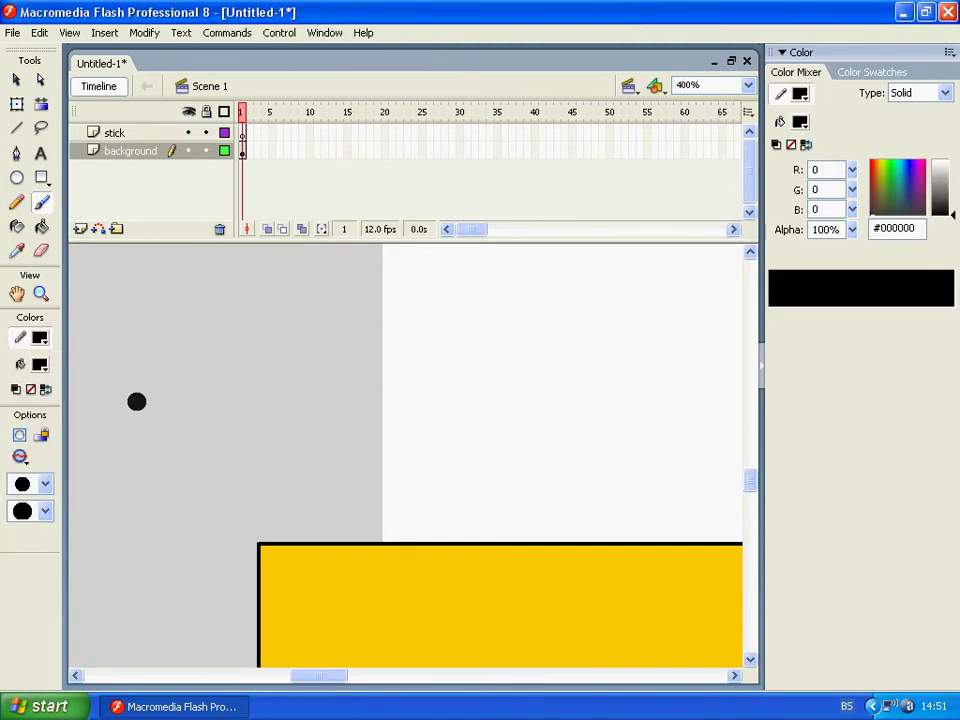
left_click_drag(279, 529, 293, 479)
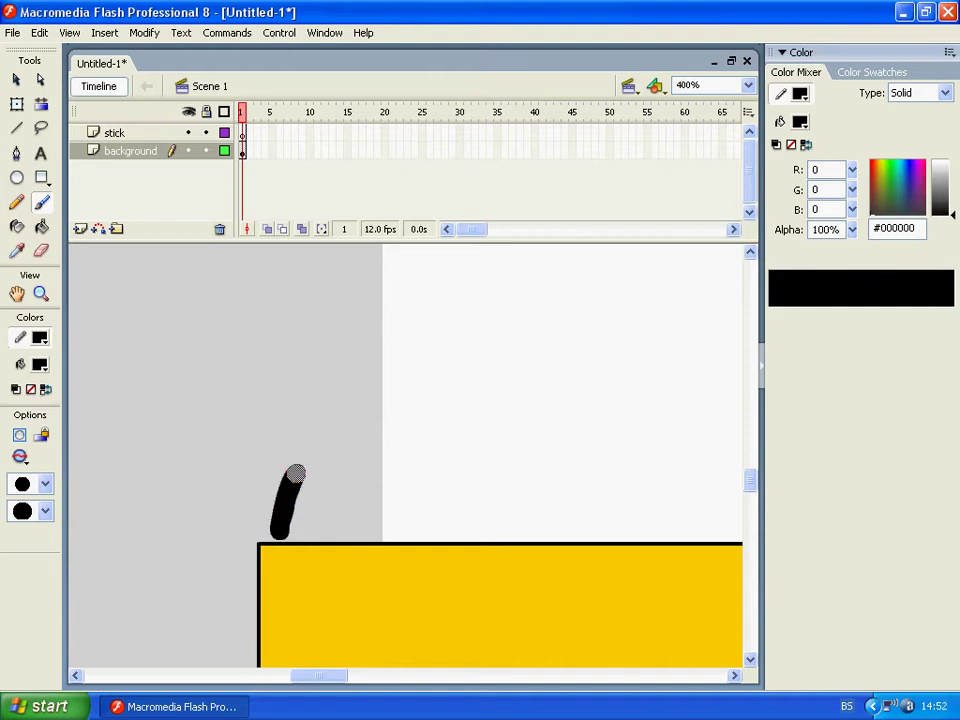
key("ctrl+z")
- On the stick layer, paint a black standing stick figure on the ground's left end, just outside the stage
left_click(129, 135)
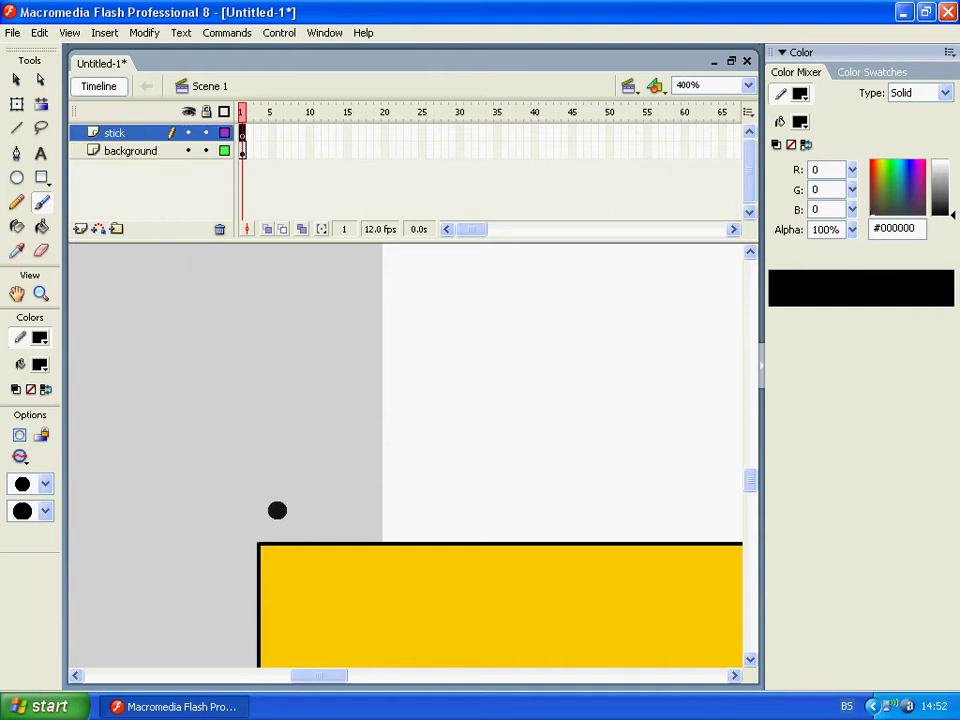
mouse_move(274, 530)
left_mouse_down()
mouse_move(297, 473)
mouse_move(317, 540)
left_mouse_up()
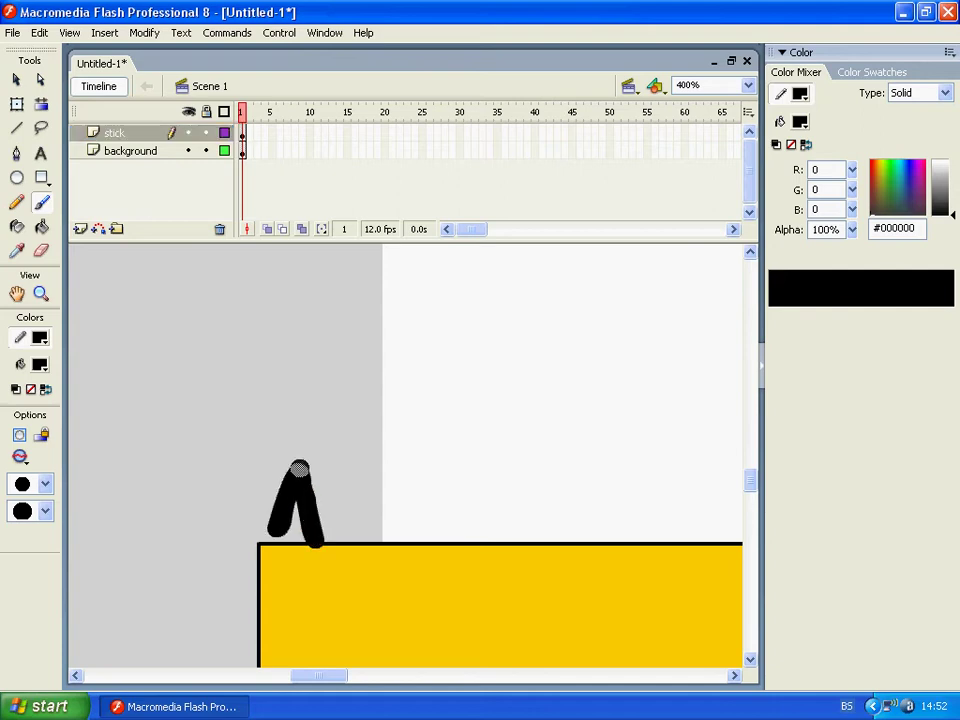
left_click(302, 462)
mouse_move(302, 462)
left_mouse_down()
mouse_move(300, 376)
mouse_move(283, 418)
mouse_move(309, 382)
mouse_move(338, 434)
left_mouse_up()
mouse_move(303, 378)
left_mouse_down()
mouse_move(285, 347)
mouse_move(323, 355)
mouse_move(313, 362)
left_mouse_up()
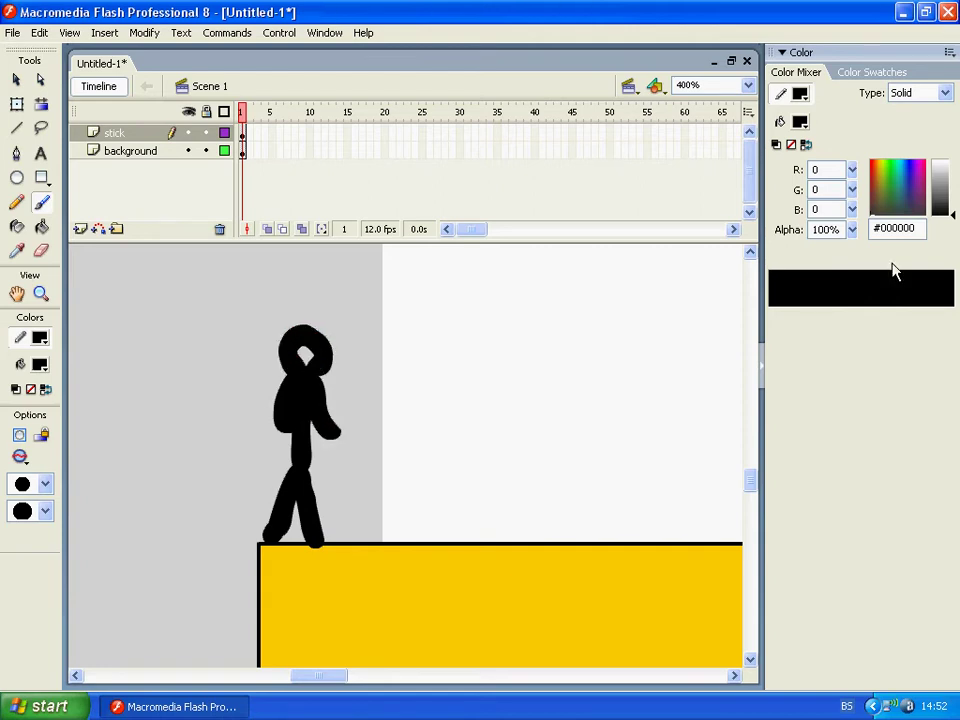
- In a new blank keyframe at frame 2, with onion skinning on, paint a wide-striding stick figure ahead of the first pose
key("F7")
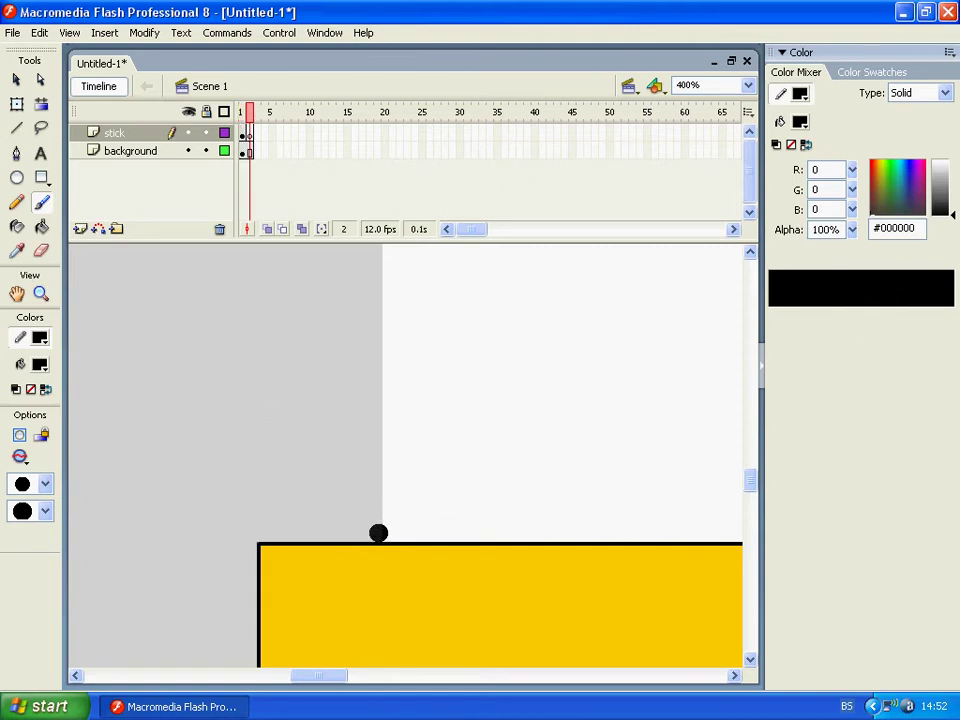
left_click(268, 230)
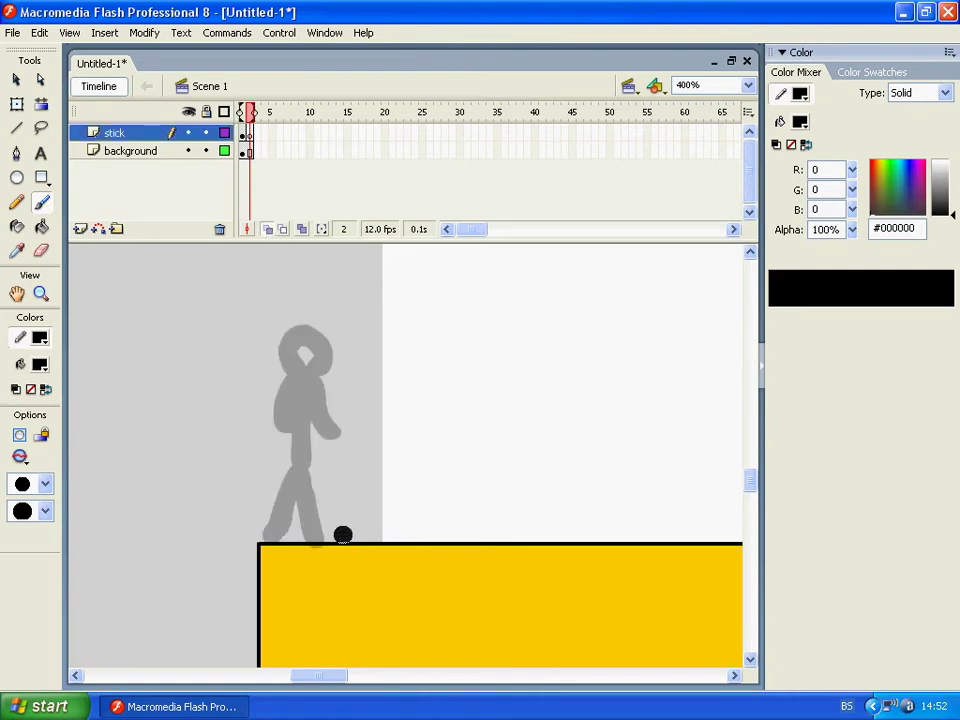
mouse_move(344, 531)
left_mouse_down()
mouse_move(405, 508)
mouse_move(450, 528)
left_mouse_up()
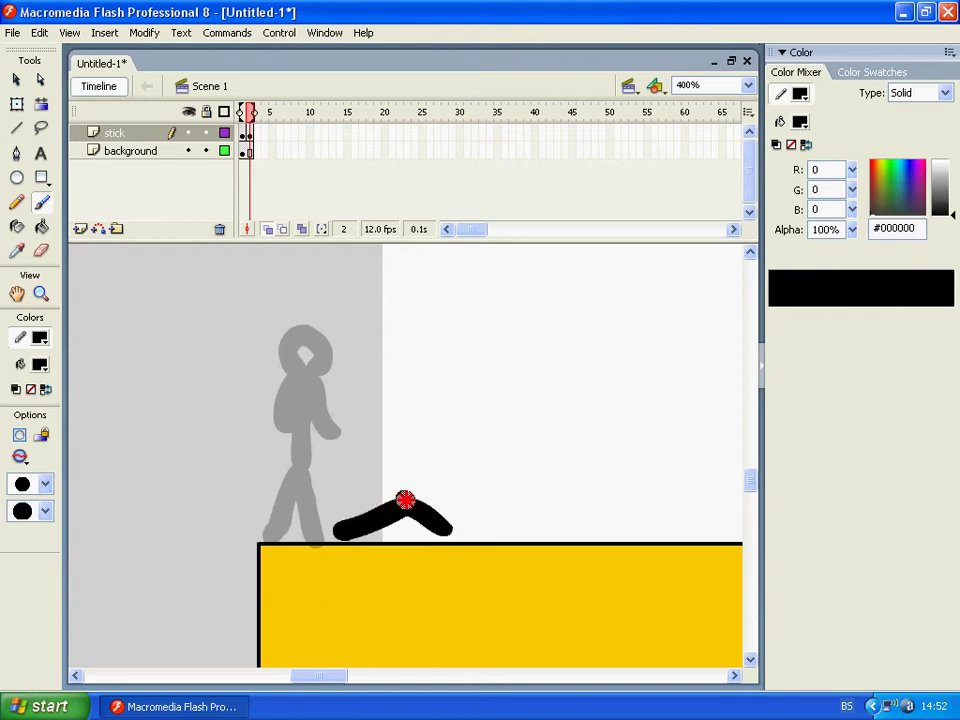
mouse_move(404, 500)
left_mouse_down()
mouse_move(419, 426)
mouse_move(410, 410)
mouse_move(393, 416)
mouse_move(393, 446)
mouse_move(423, 431)
mouse_move(438, 449)
mouse_move(468, 450)
left_mouse_up()
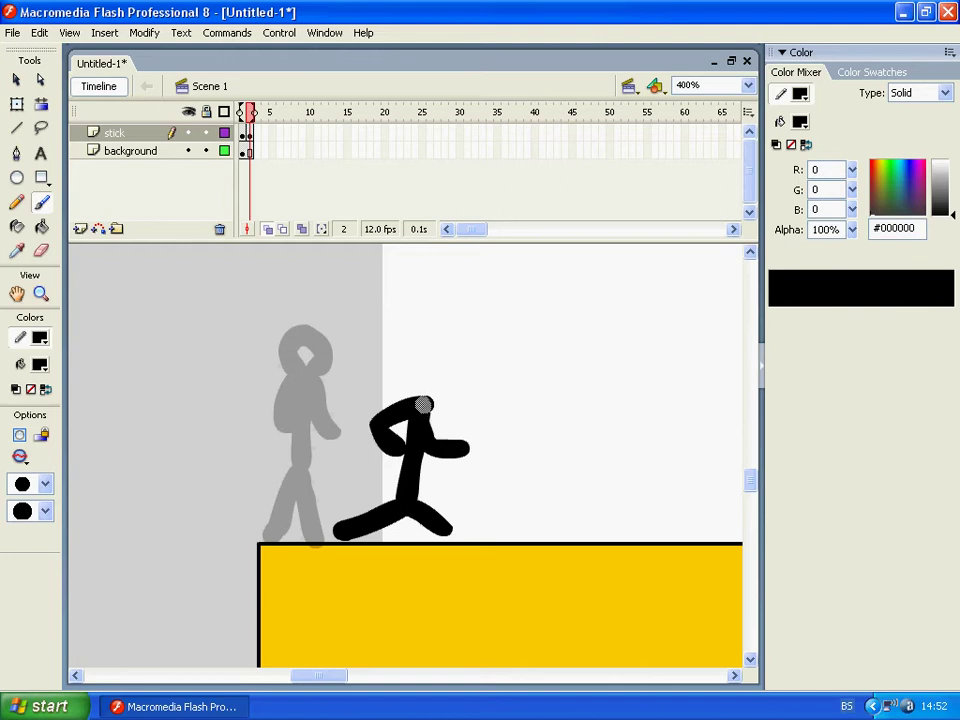
mouse_move(424, 404)
left_mouse_down()
mouse_move(406, 348)
mouse_move(437, 376)
left_mouse_up()
- In a new blank keyframe at frame 3, paint a lower, crouched stick figure with one leg bent back, slightly ahead of the striding pose
key("F7")
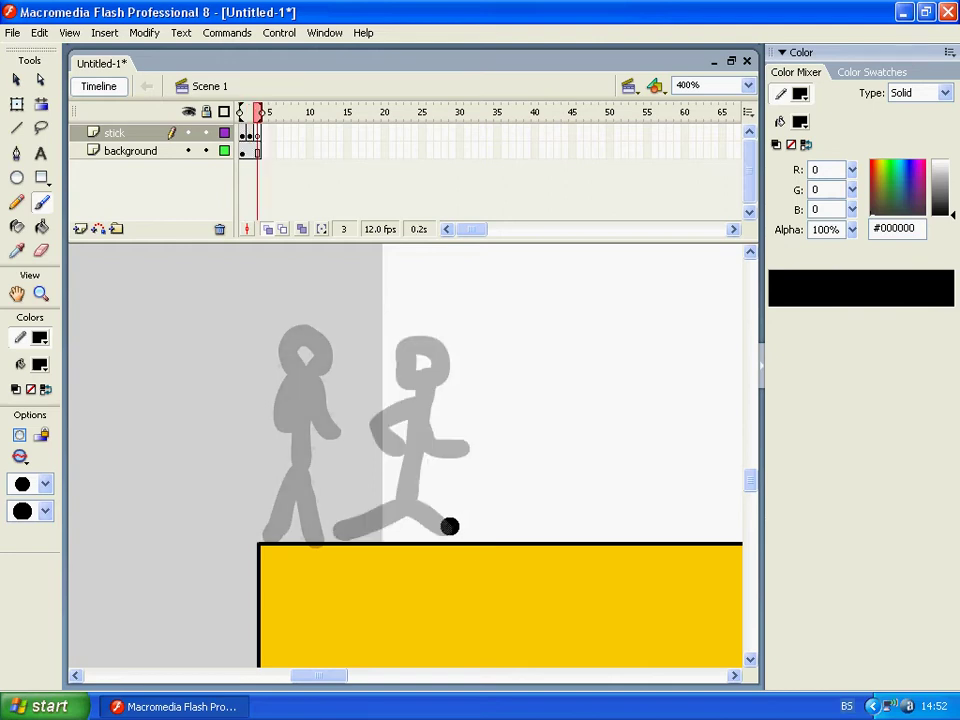
mouse_move(447, 536)
left_mouse_down()
mouse_move(449, 495)
mouse_move(426, 521)
mouse_move(400, 502)
mouse_move(448, 487)
mouse_move(448, 435)
mouse_move(446, 465)
mouse_move(468, 463)
mouse_move(461, 445)
mouse_move(472, 442)
mouse_move(450, 438)
mouse_move(433, 415)
mouse_move(438, 403)
mouse_move(462, 424)
left_mouse_up()
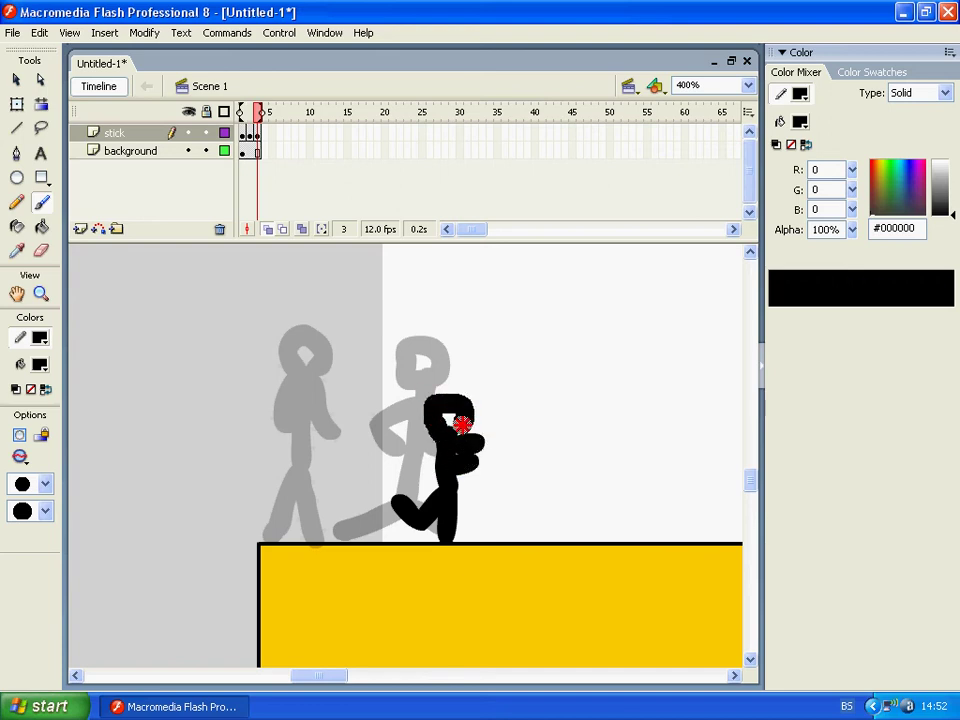
- In a new blank keyframe at frame 4, paint a tall upright stick figure on one leg, other knee bent, one arm back and one forward
key("F7")
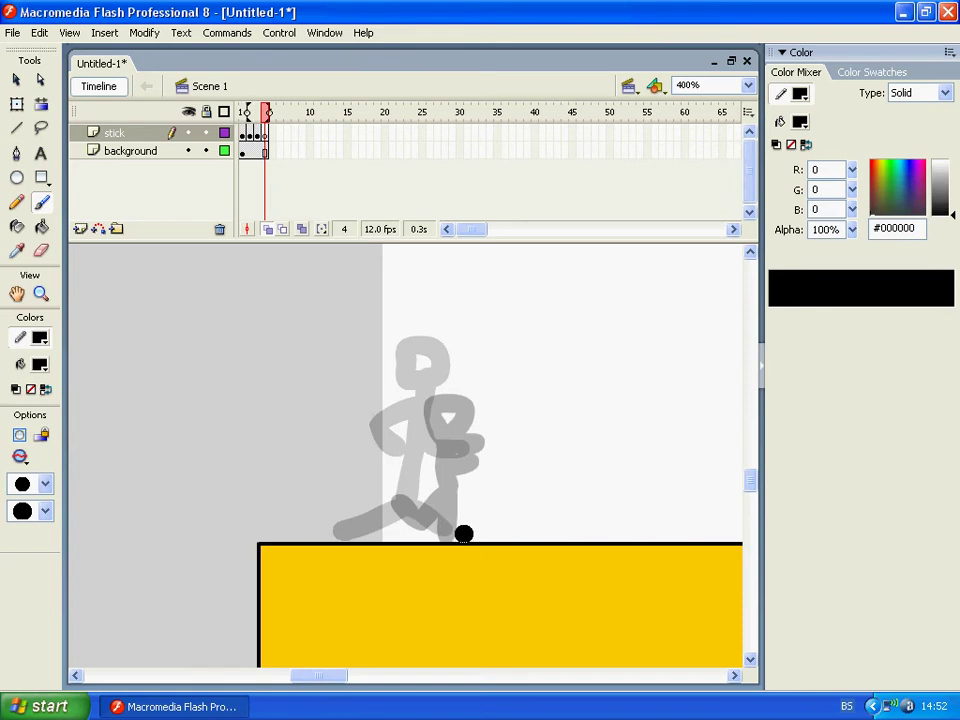
left_click_drag(455, 535, 463, 363)
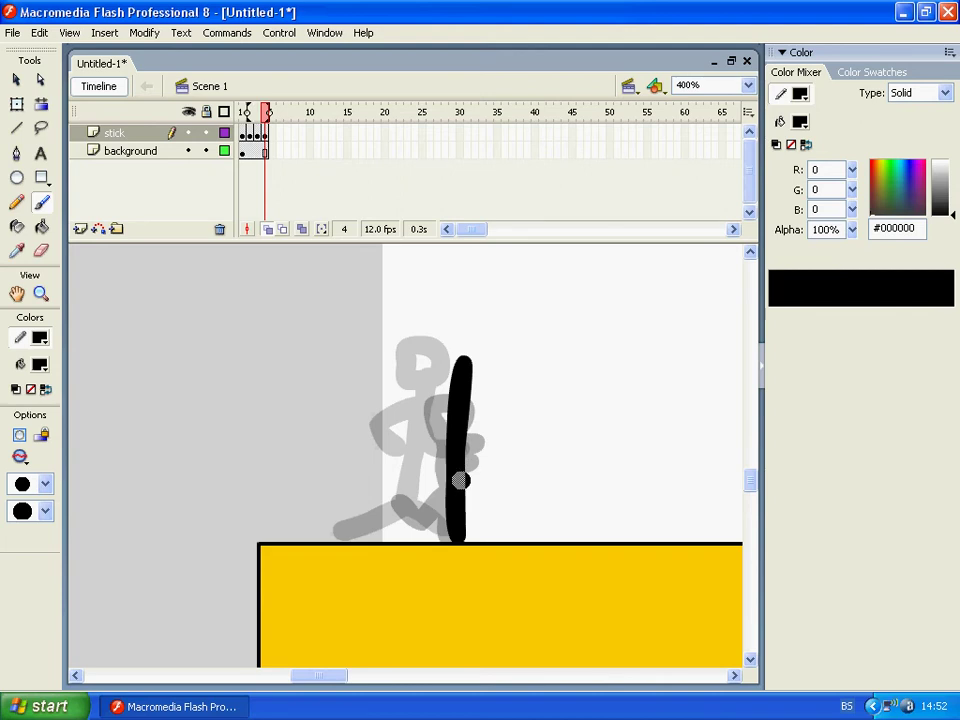
left_click_drag(476, 496, 423, 507)
mouse_move(464, 362)
left_mouse_down()
mouse_move(404, 389)
mouse_move(435, 432)
left_mouse_up()
mouse_move(466, 381)
left_mouse_down()
mouse_move(484, 422)
mouse_move(516, 425)
left_mouse_up()
mouse_move(454, 360)
left_mouse_down()
mouse_move(450, 321)
mouse_move(476, 349)
mouse_move(462, 350)
left_mouse_up()
- In a new blank keyframe at frame 5, paint a stick figure ahead with its front foot lifted and both arms forward, and play the animation
key("F7")
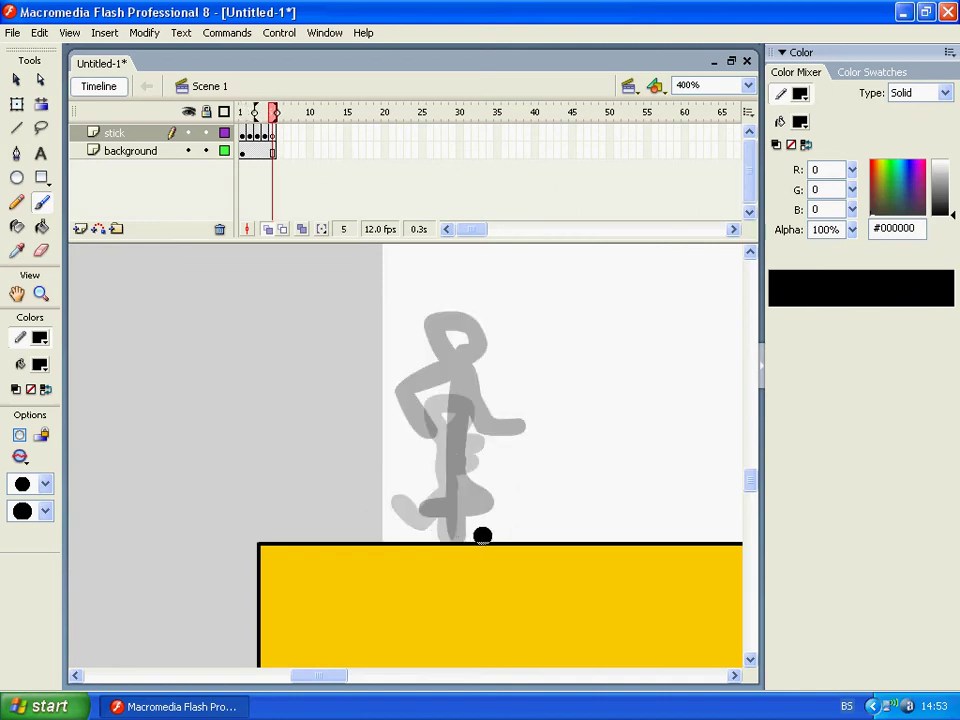
mouse_move(476, 536)
left_mouse_down()
mouse_move(503, 496)
mouse_move(541, 517)
mouse_move(506, 495)
mouse_move(517, 402)
left_mouse_up()
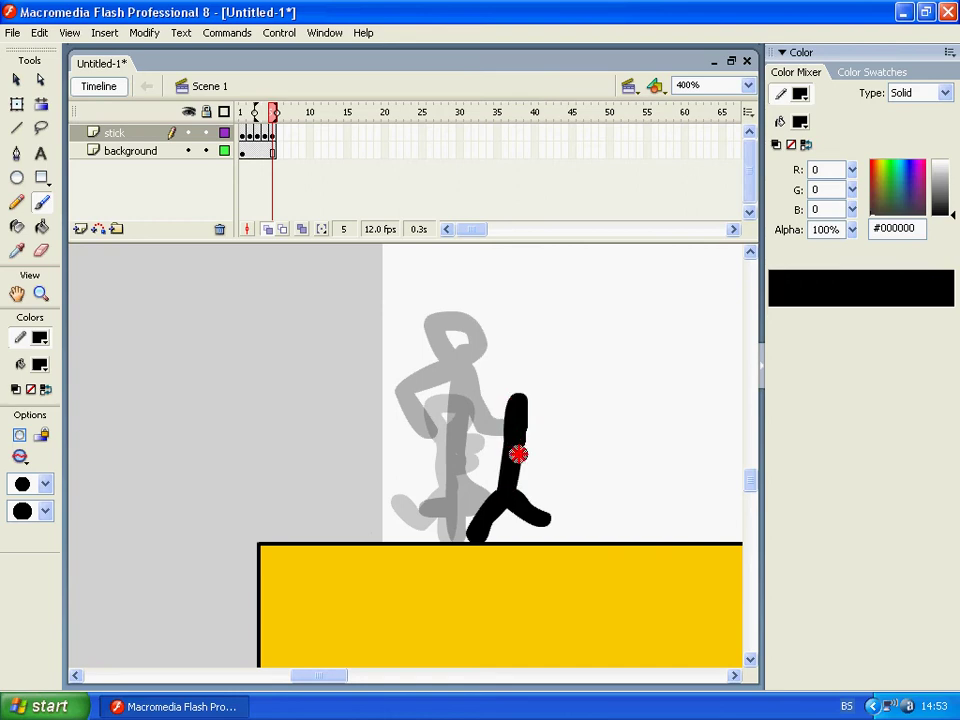
left_click_drag(517, 455, 549, 456)
mouse_move(515, 398)
left_mouse_down()
mouse_move(497, 381)
mouse_move(499, 358)
mouse_move(538, 360)
mouse_move(530, 355)
left_mouse_up()
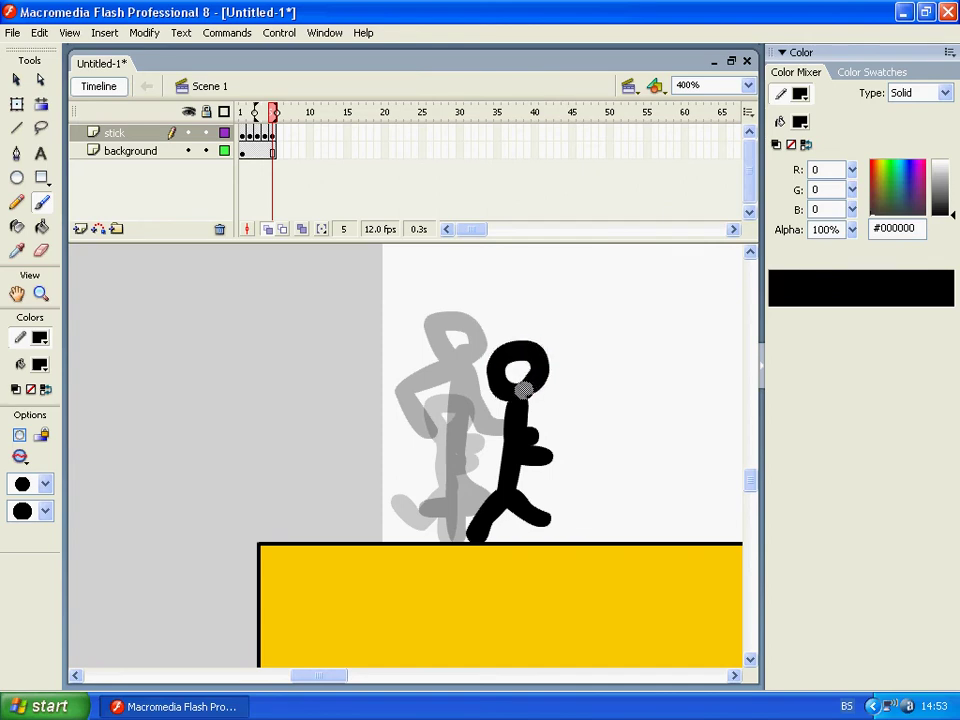
key("Return")
- In a new blank keyframe at frame 6, paint a stick figure with its front foot planted, rear leg trailing along the ground and arms spread
key("F7")
mouse_move(554, 533)
left_mouse_down()
mouse_move(535, 485)
mouse_move(511, 529)
mouse_move(463, 527)
left_mouse_up()
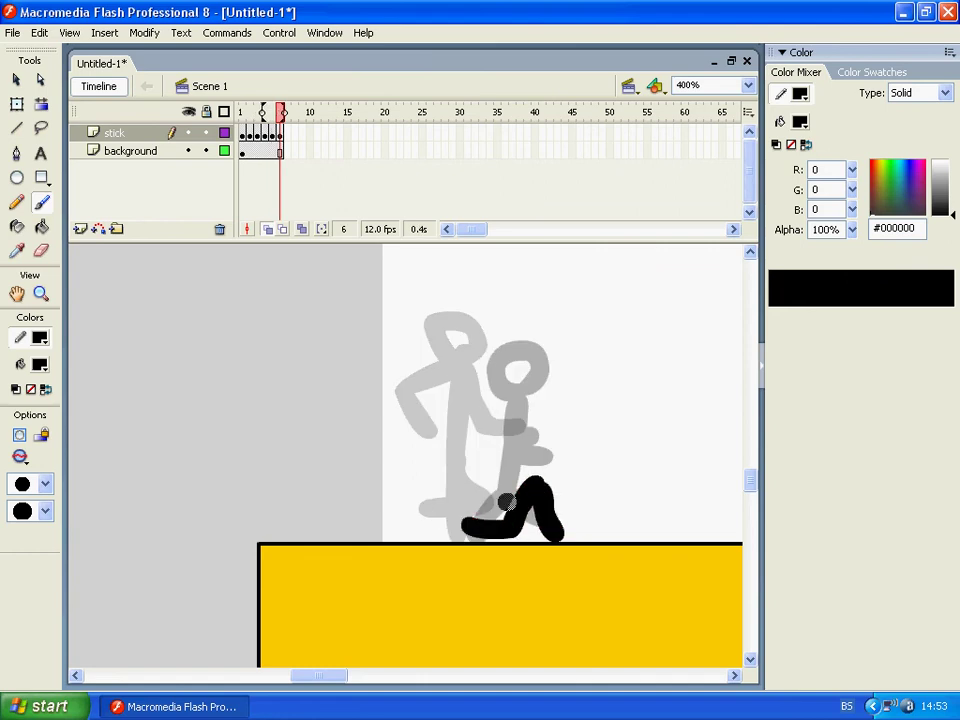
mouse_move(536, 487)
left_mouse_down()
mouse_move(534, 392)
mouse_move(518, 383)
mouse_move(514, 356)
mouse_move(537, 354)
mouse_move(536, 392)
left_mouse_up()
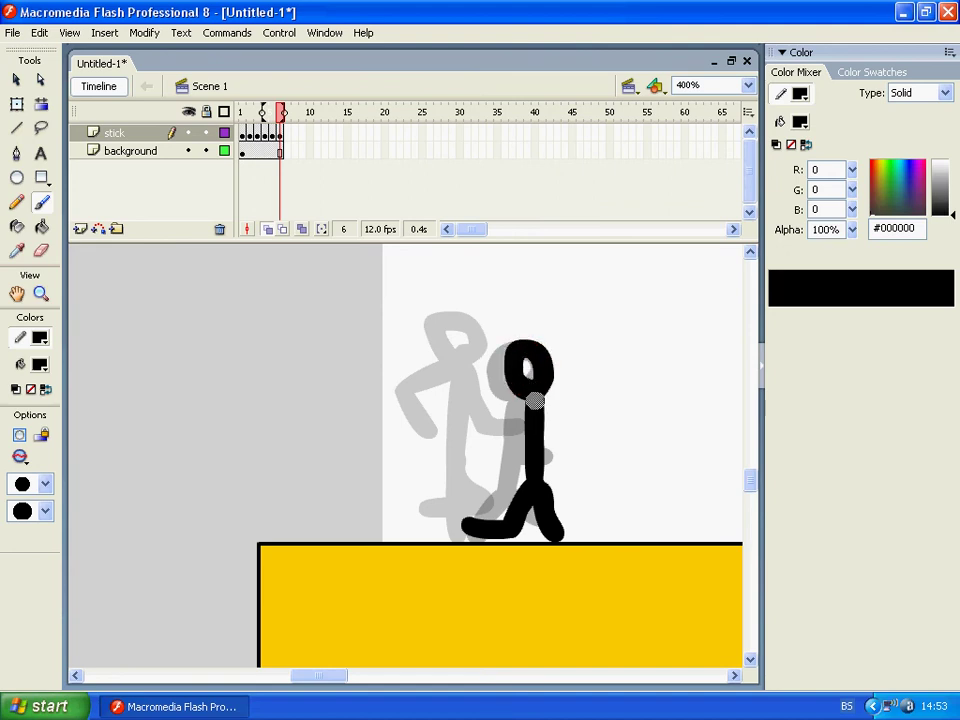
mouse_move(524, 404)
left_mouse_down()
mouse_move(502, 420)
mouse_move(528, 437)
mouse_move(538, 420)
mouse_move(567, 426)
left_mouse_up()
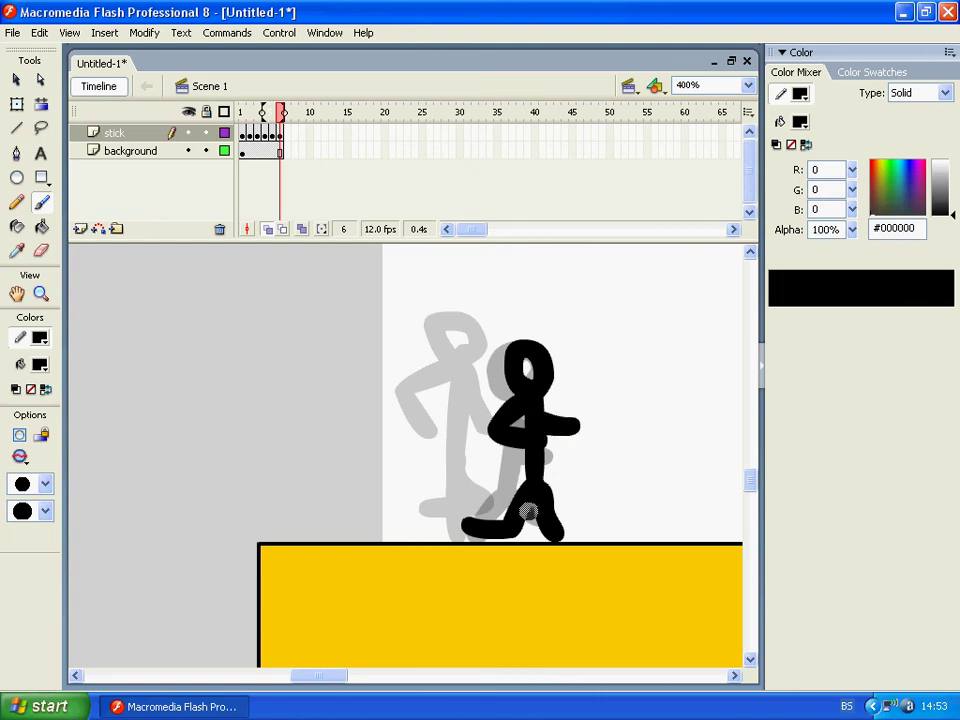
- In a new blank keyframe at frame 7, paint a stick figure ahead, standing on one leg with the other knee bent and both arms forward
key("F7")
mouse_move(563, 536)
left_mouse_down()
mouse_move(572, 475)
mouse_move(594, 503)
mouse_move(548, 506)
mouse_move(572, 478)
mouse_move(581, 398)
left_mouse_up()
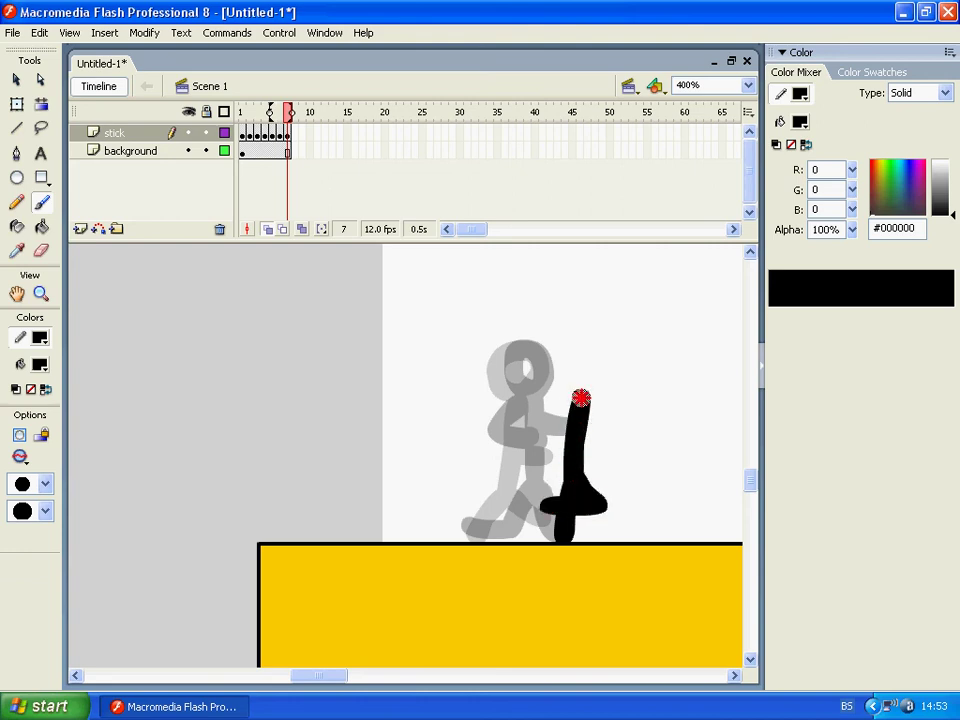
mouse_move(572, 441)
left_mouse_down()
mouse_move(604, 446)
mouse_move(583, 426)
mouse_move(605, 424)
mouse_move(569, 398)
mouse_move(563, 366)
mouse_move(594, 369)
mouse_move(574, 402)
left_mouse_up()
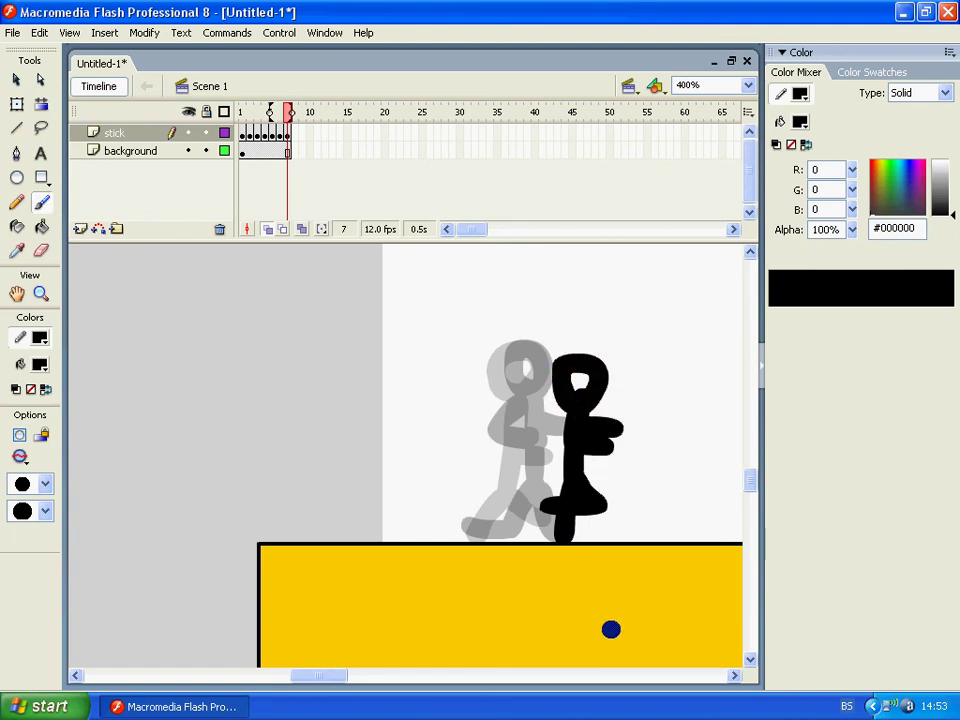
- In a new blank keyframe at frame 8, paint a stick figure stepping off its rear leg, front foot lifted, one arm bent back and one forward
left_click_drag(335, 676, 362, 677)
key("F7")
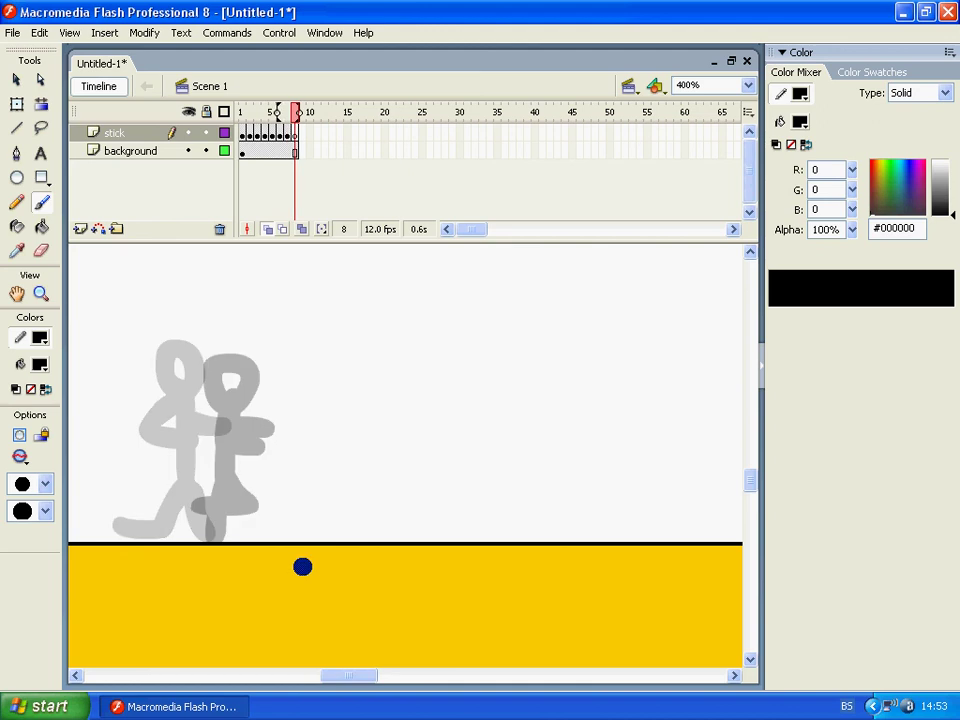
mouse_move(231, 537)
left_mouse_down()
mouse_move(246, 493)
mouse_move(272, 495)
mouse_move(295, 523)
left_mouse_up()
mouse_move(251, 476)
left_mouse_down()
mouse_move(248, 376)
mouse_move(271, 345)
mouse_move(279, 369)
mouse_move(257, 362)
mouse_move(223, 414)
mouse_move(222, 449)
mouse_move(248, 414)
left_mouse_up()
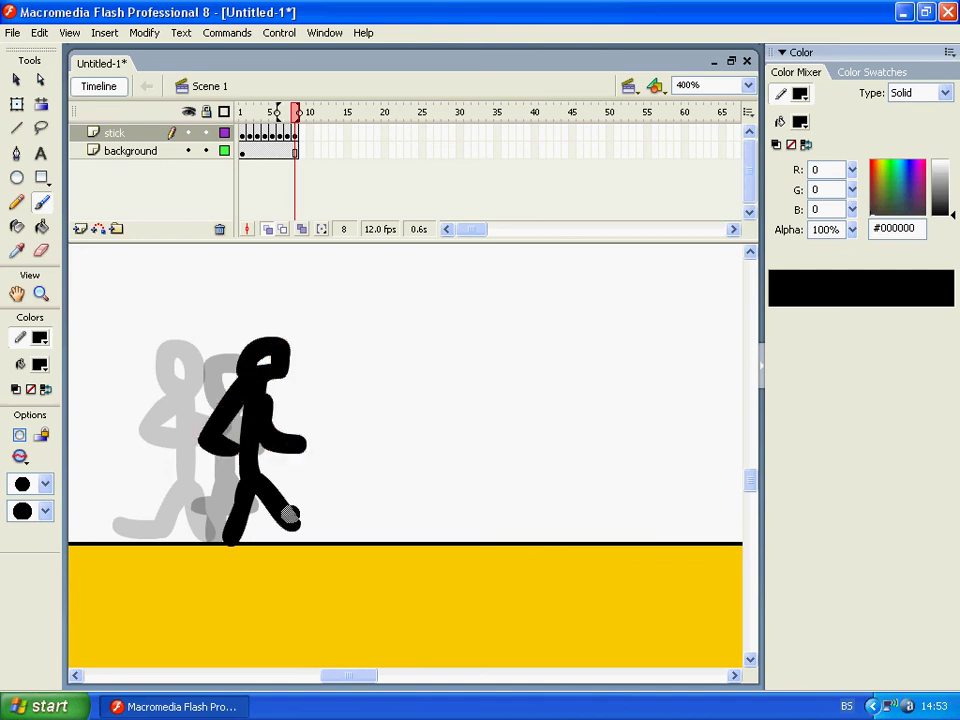
- In a new blank keyframe at frame 9, paint a stick figure with its front leg planted, rear leg bent behind and both arms forward
key("F7")
mouse_move(290, 536)
left_mouse_down()
mouse_move(284, 483)
mouse_move(257, 524)
mouse_move(224, 520)
left_mouse_up()
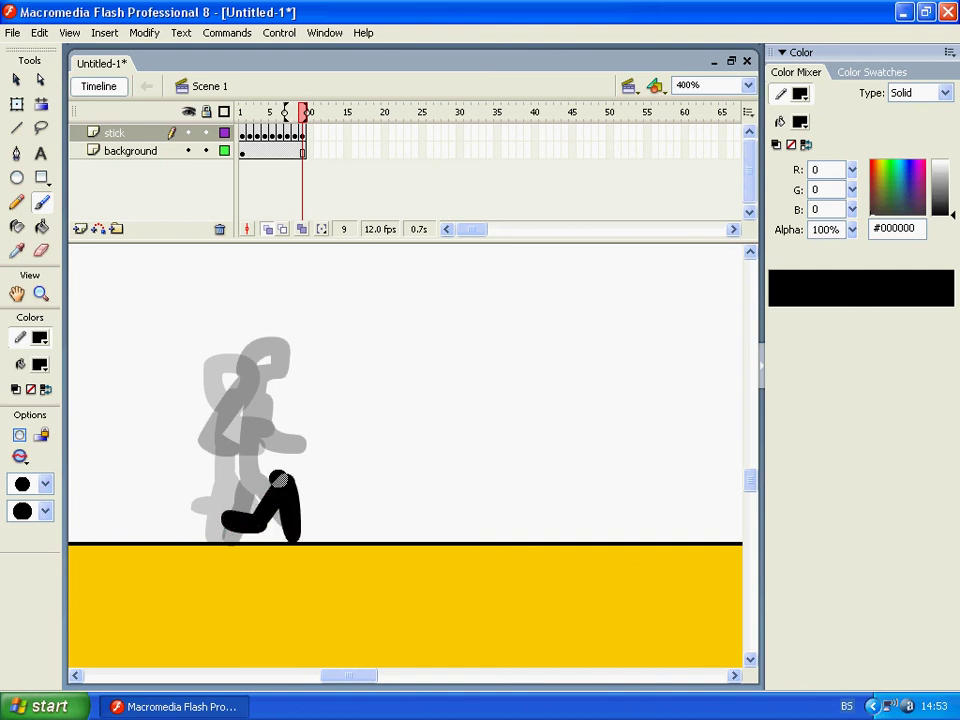
left_click_drag(281, 481, 281, 392)
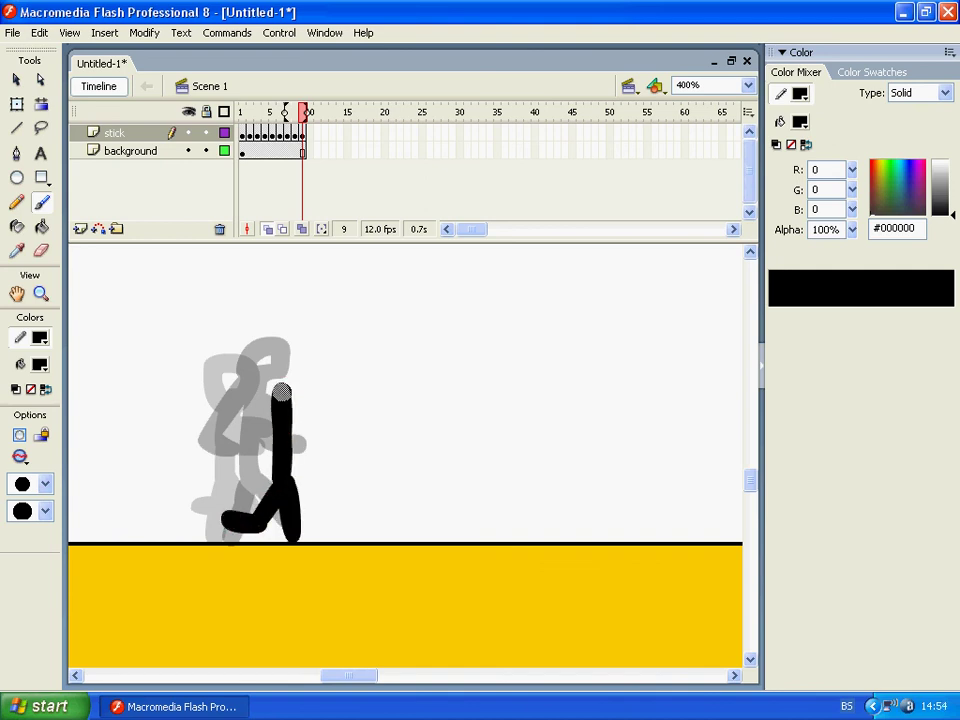
left_click_drag(284, 458, 328, 461)
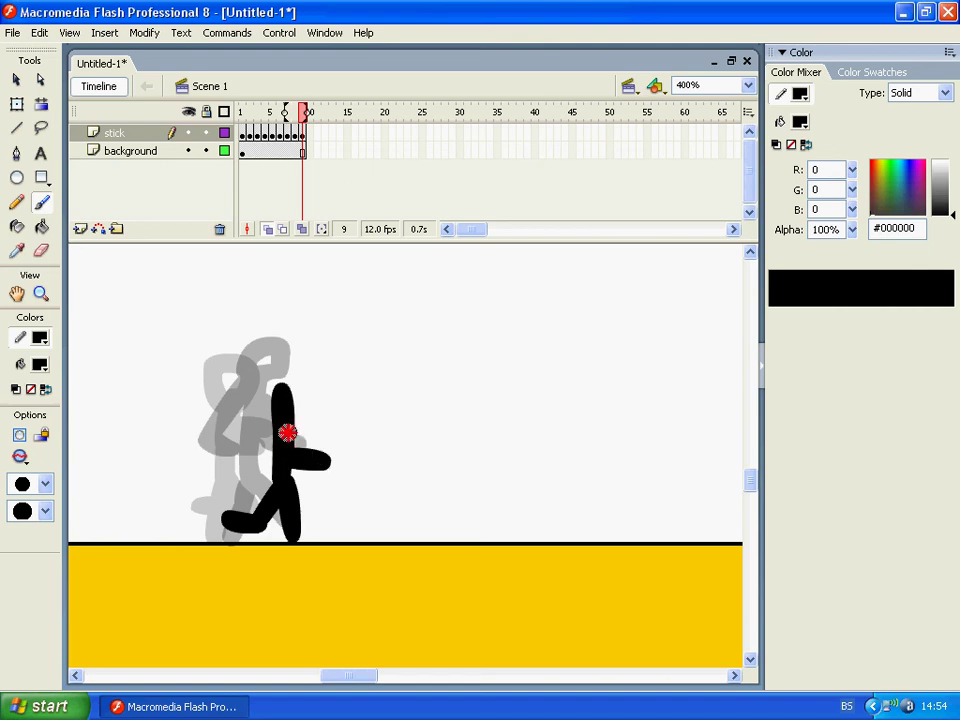
mouse_move(271, 398)
left_mouse_down()
mouse_move(280, 355)
mouse_move(297, 356)
mouse_move(283, 396)
left_mouse_up()
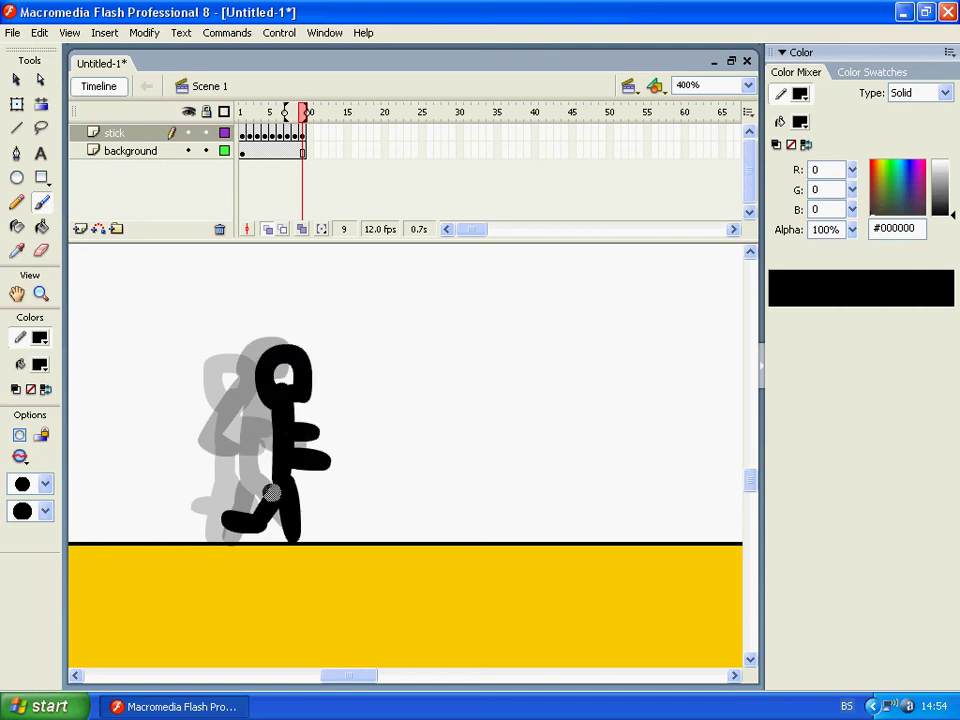
- In a new blank keyframe at frame 10, paint a stick figure on one leg with the other knee raised and arms spread, and test the movie
key("F7")
mouse_move(290, 541)
left_mouse_down()
mouse_move(290, 468)
mouse_move(316, 478)
mouse_move(304, 496)
mouse_move(291, 441)
mouse_move(296, 388)
mouse_move(319, 353)
mouse_move(272, 429)
mouse_move(308, 418)
mouse_move(331, 432)
left_mouse_up()
key("ctrl+Return")
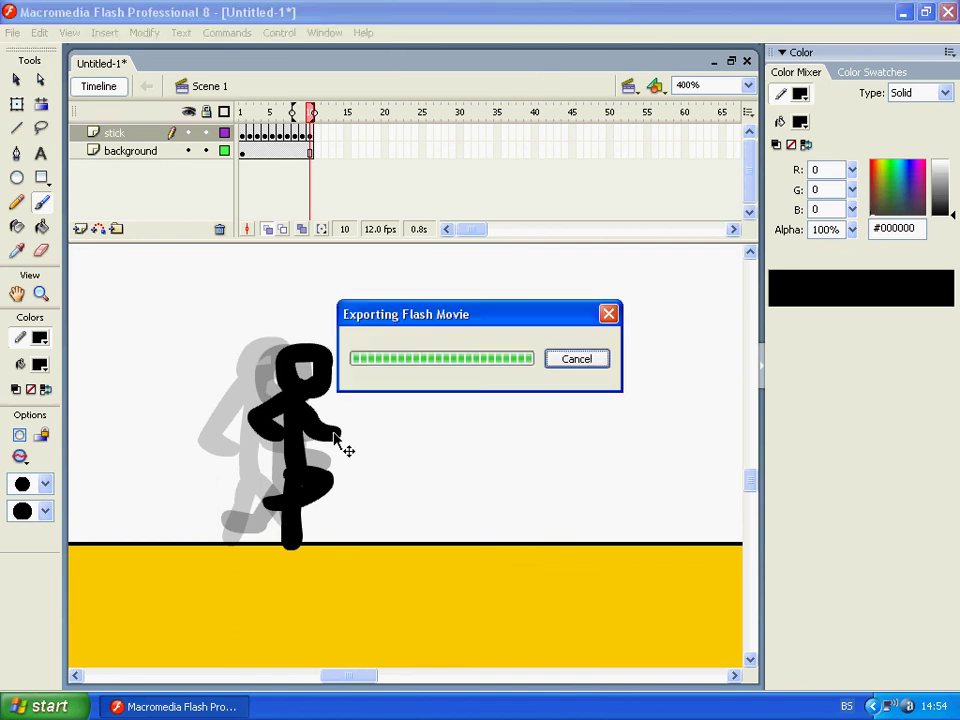